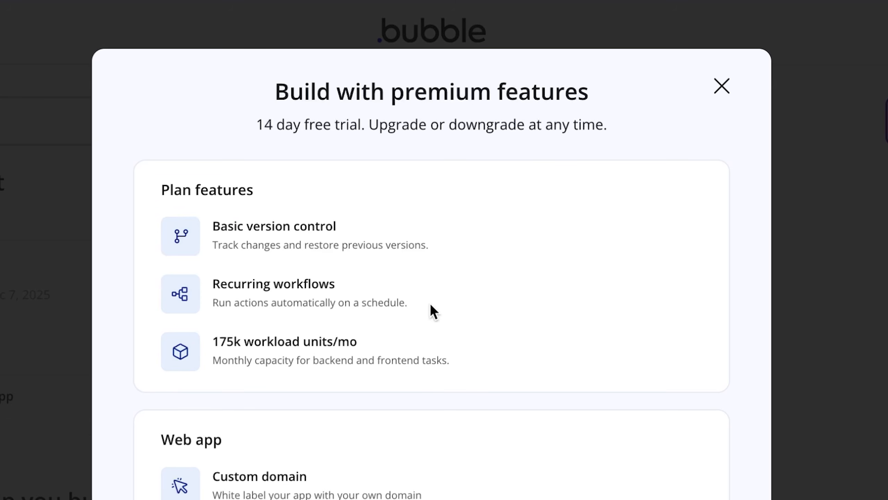
Decline the premium trial offer and continue with Bubble's basic features
scroll(260, 315, down, 5)
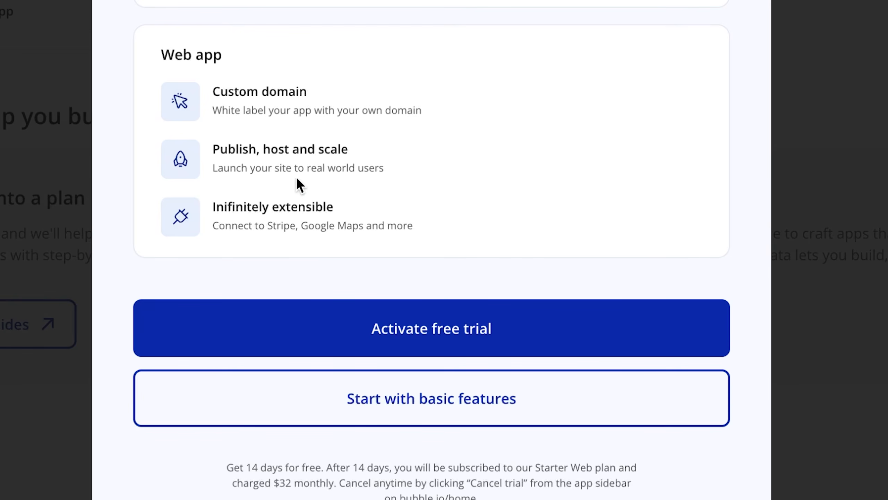
click(446, 410)
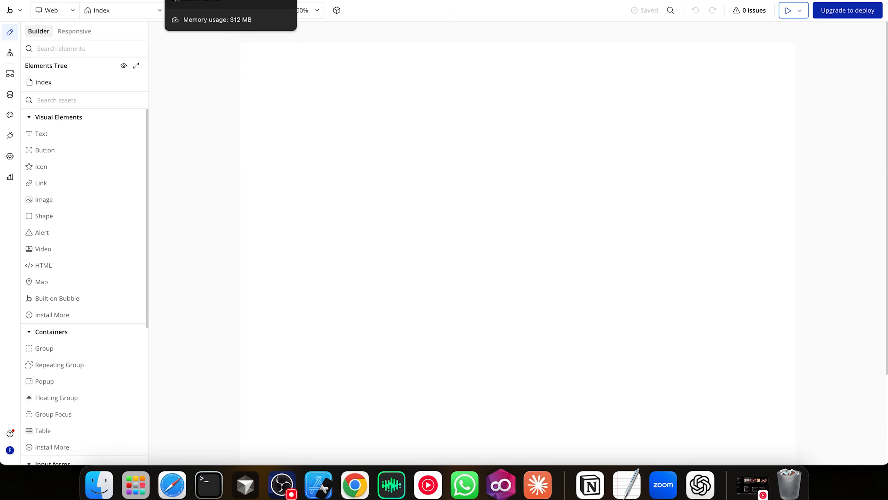
Give the index page a fixed 1080 × 720 layout with Height 720
click(352, 212)
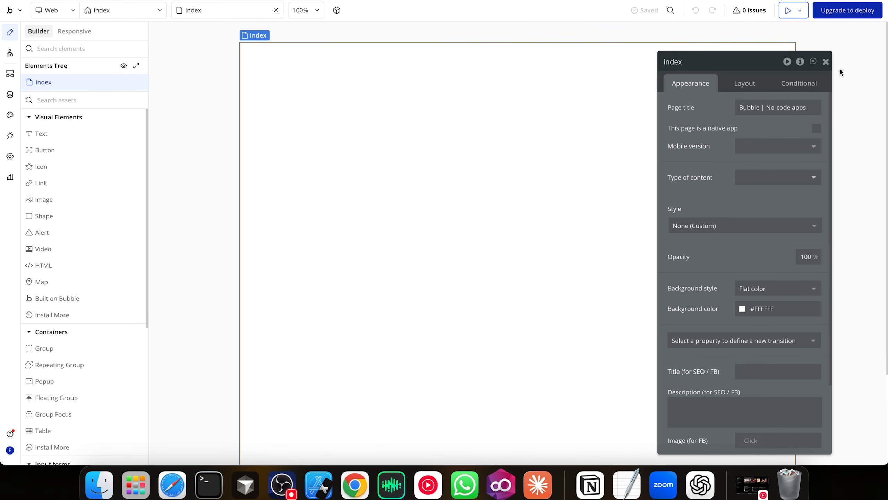
click(827, 61)
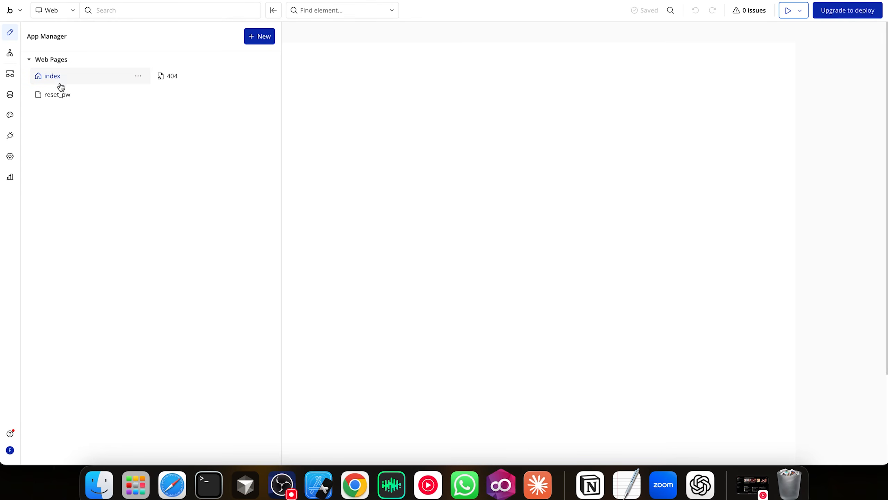
click(62, 78)
click(192, 111)
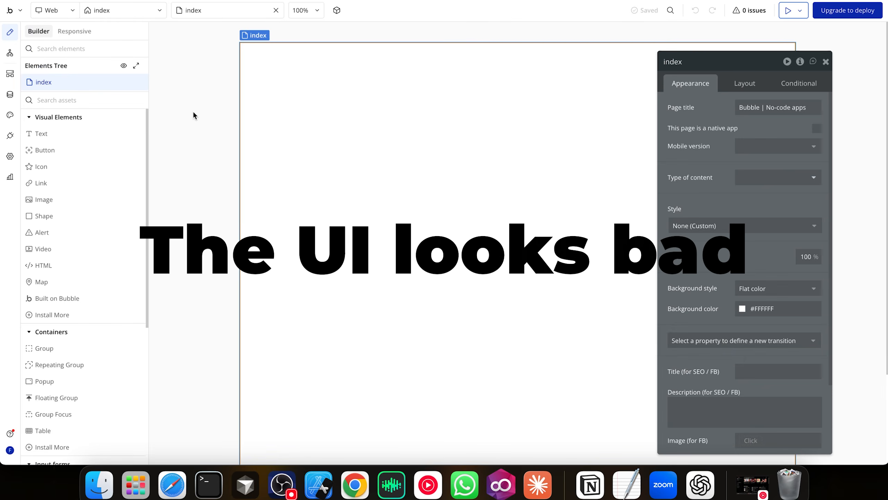
scroll(803, 232, down, 3)
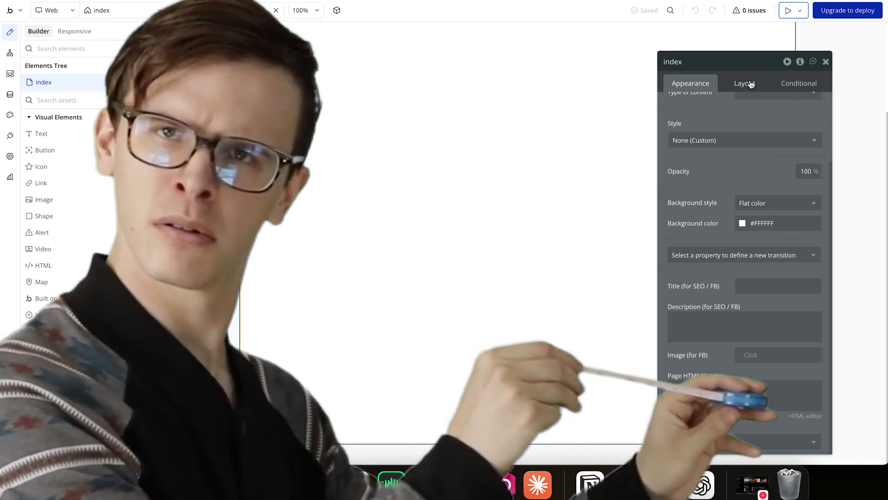
click(745, 83)
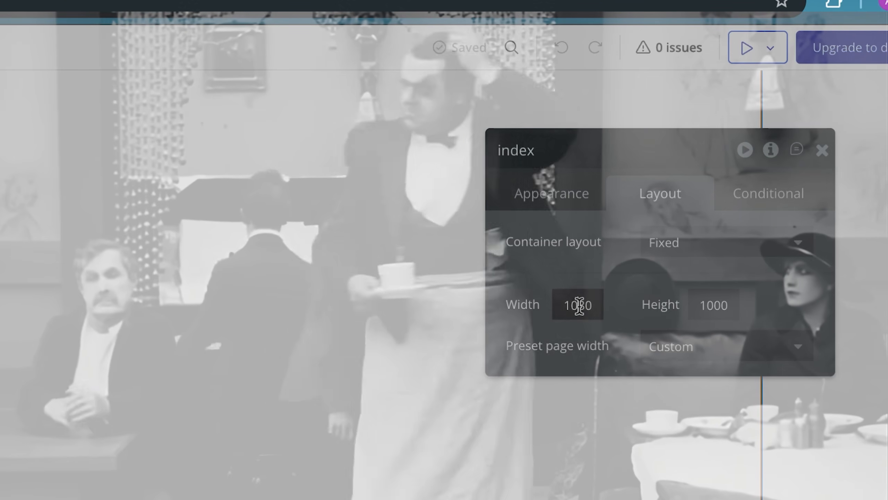
double_click(583, 310)
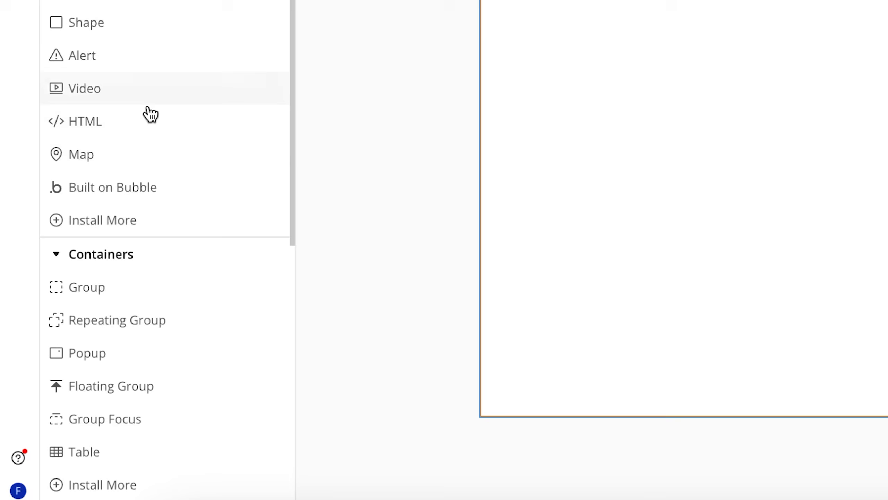
scroll(68, 342, down, 3)
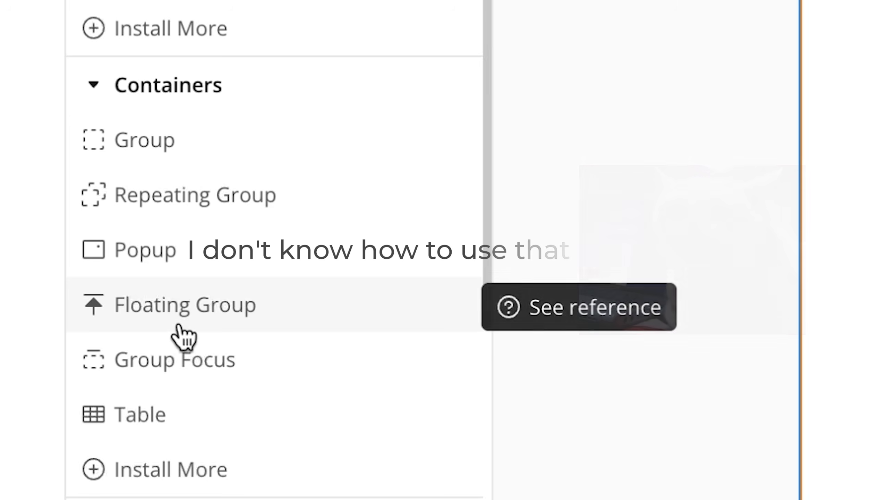
scroll(78, 341, down, 1)
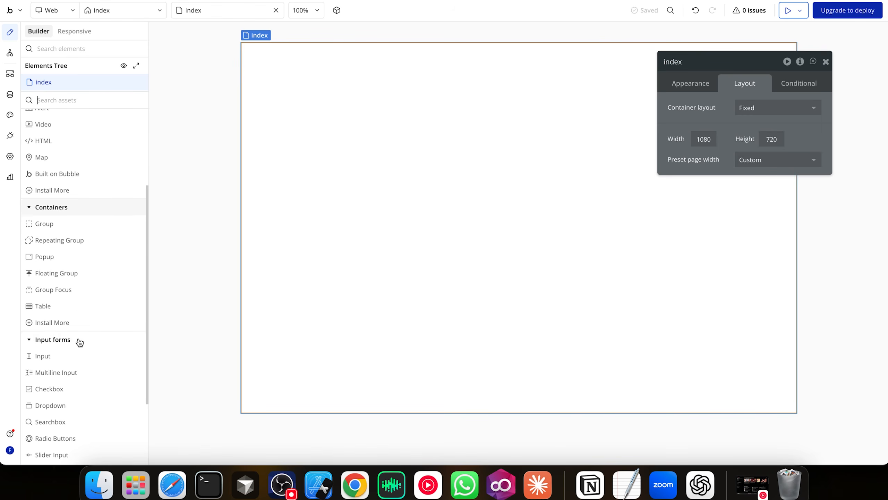
scroll(80, 342, down, 4)
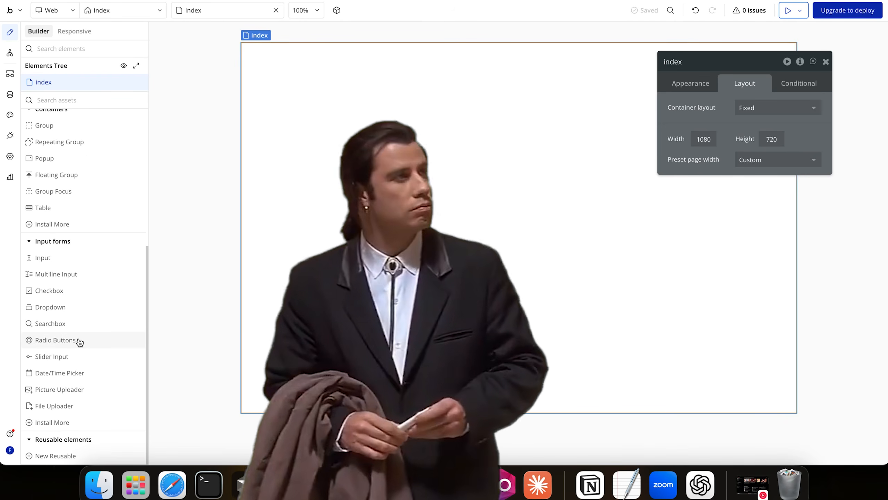
scroll(73, 395, up, 1)
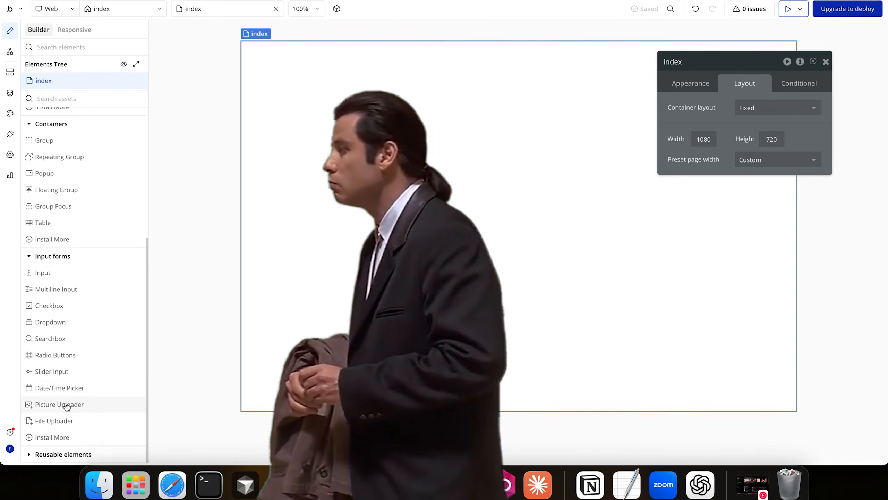
Open the TypeFormClone project in FlutterFlow
click(33, 456)
scroll(34, 456, down, 1)
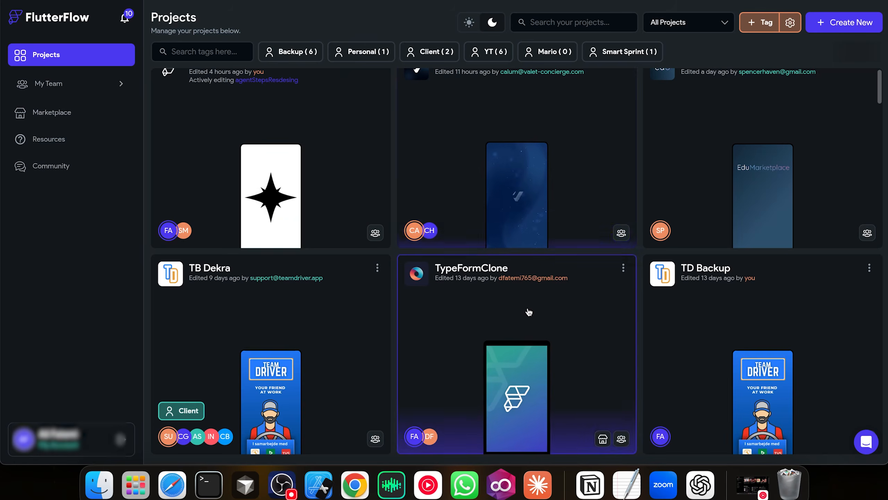
click(529, 312)
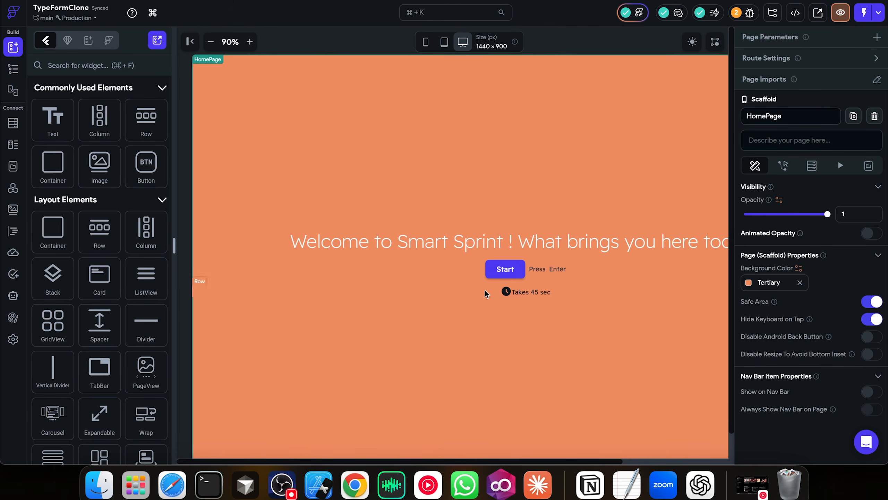
Review HomePage's Start button and Press Enter text, then the questions page's first PageView page
click(312, 328)
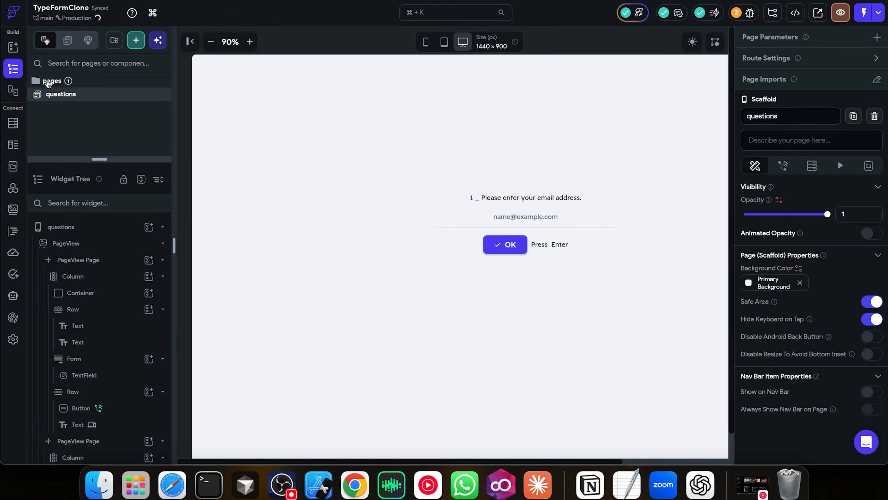
click(52, 82)
click(73, 98)
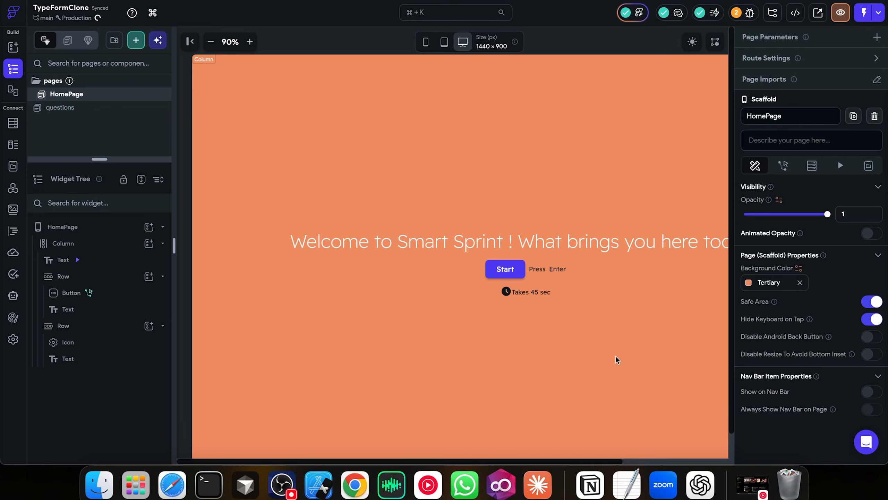
click(501, 275)
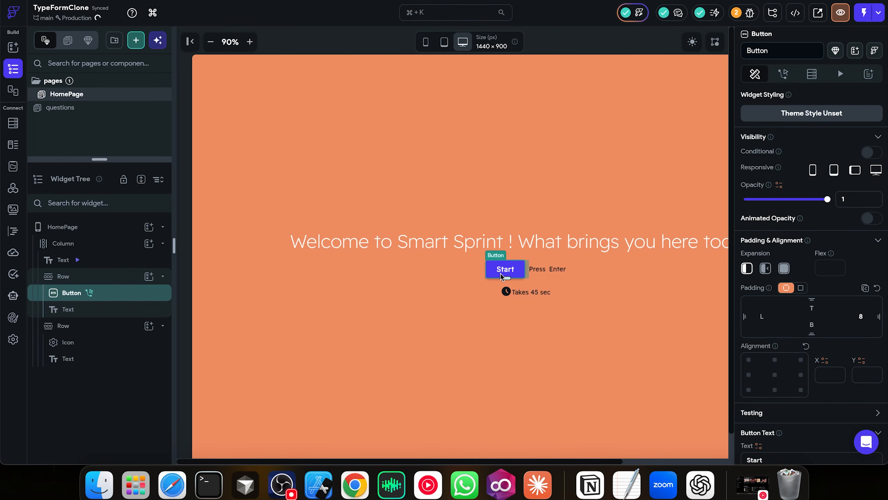
click(547, 269)
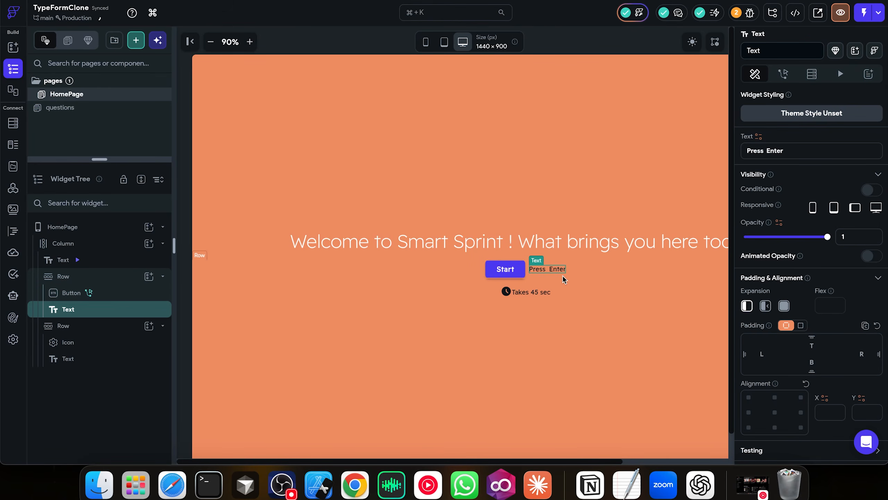
click(517, 274)
click(60, 107)
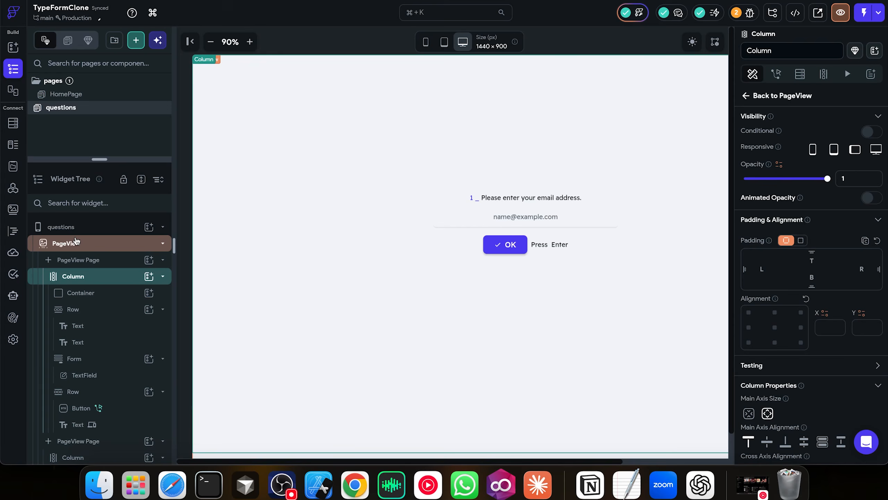
click(89, 263)
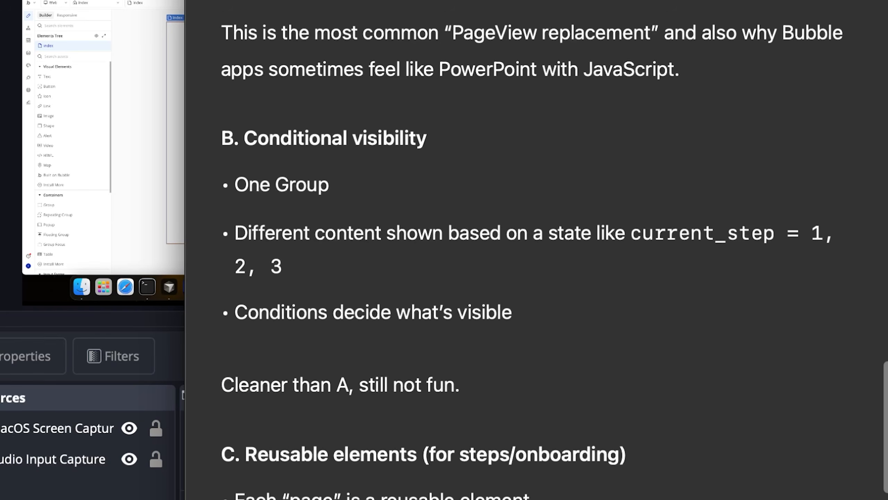
Read the Show / Hide Groups section of ChatGPT's answer about replacing PageView
scroll(535, 245, up, 10)
scroll(535, 245, down, 5)
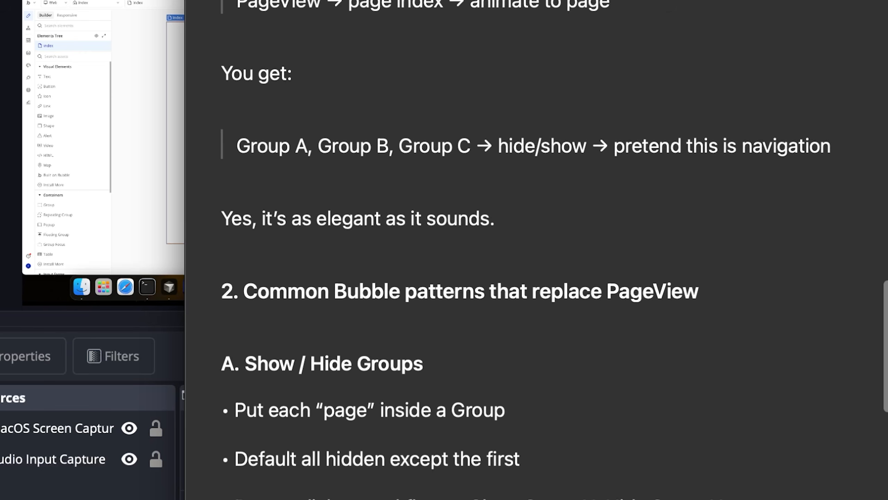
scroll(535, 245, down, 8)
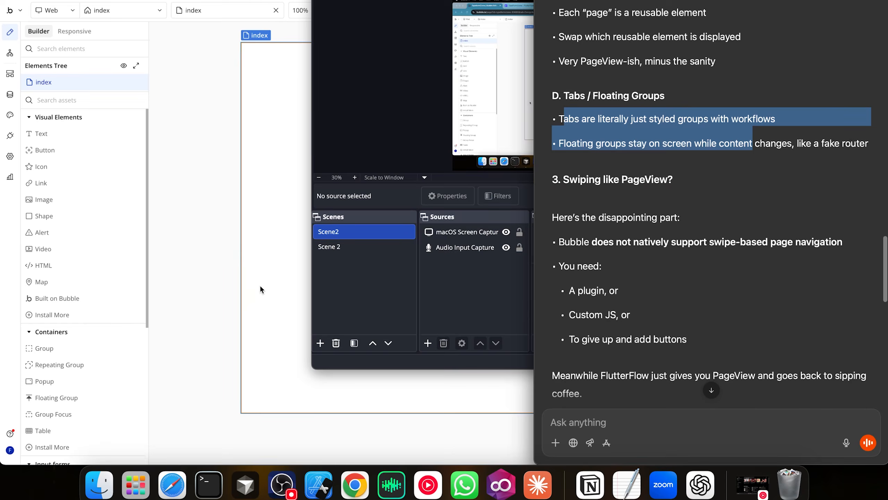
Compare with the FlutterFlow HomePage, then bring up Bubble's element styles list
click(259, 285)
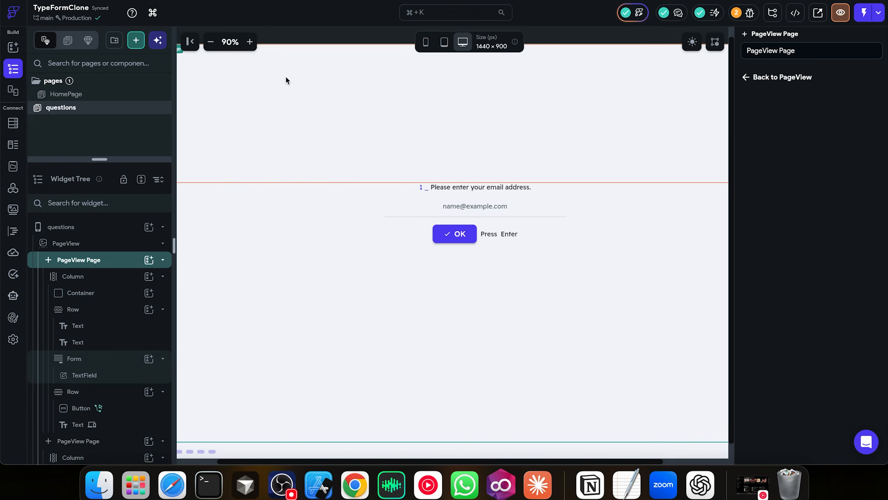
click(83, 94)
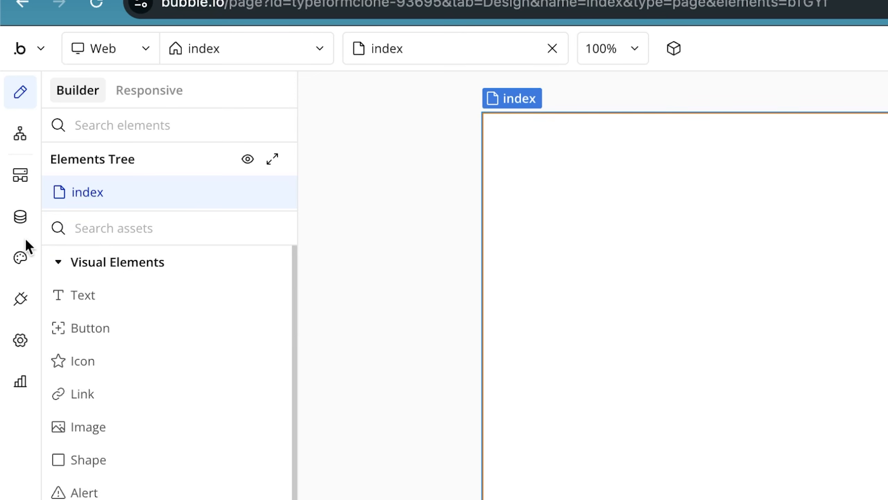
click(21, 259)
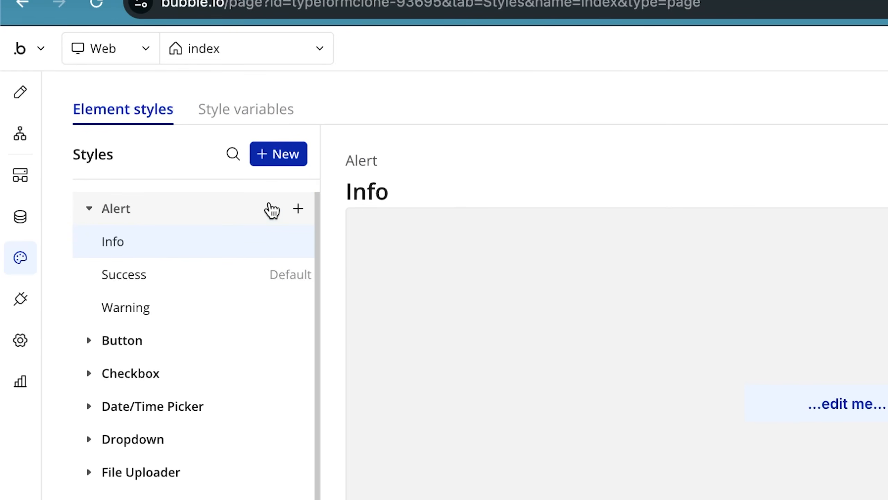
Inspect the Warning alert style among Bubble's element styles
click(126, 307)
scroll(195, 346, down, 1)
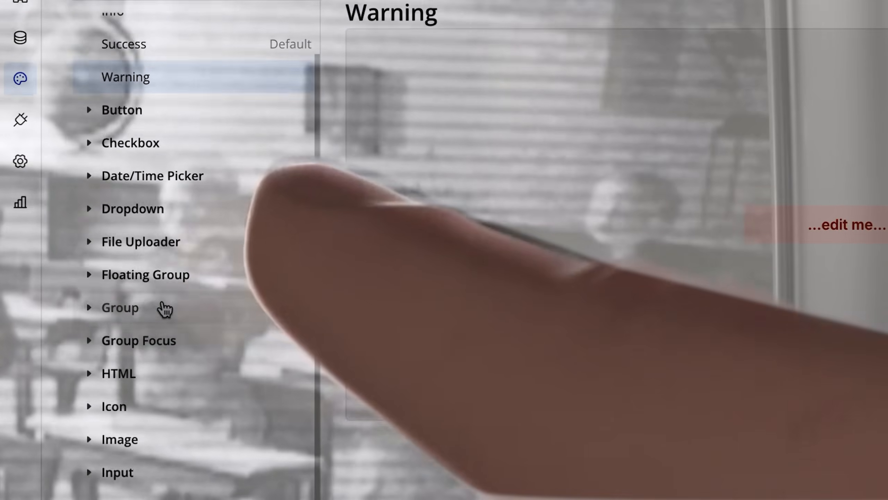
scroll(149, 186, down, 3)
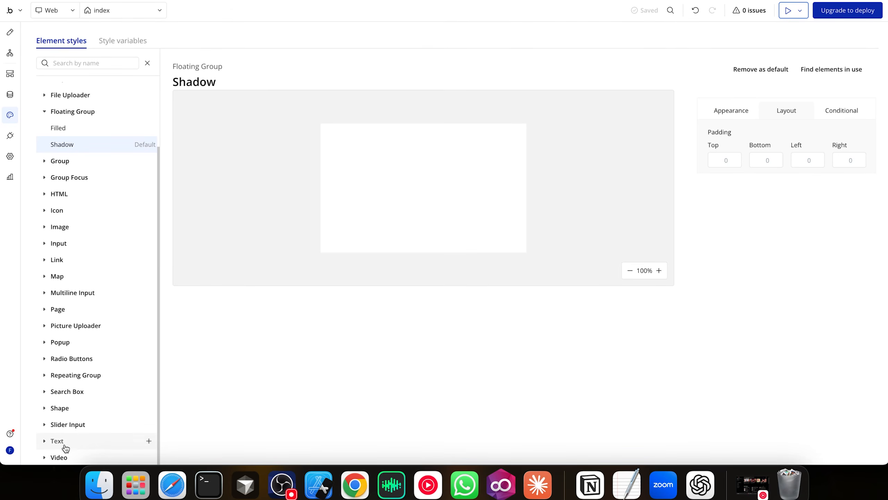
scroll(66, 448, up, 2)
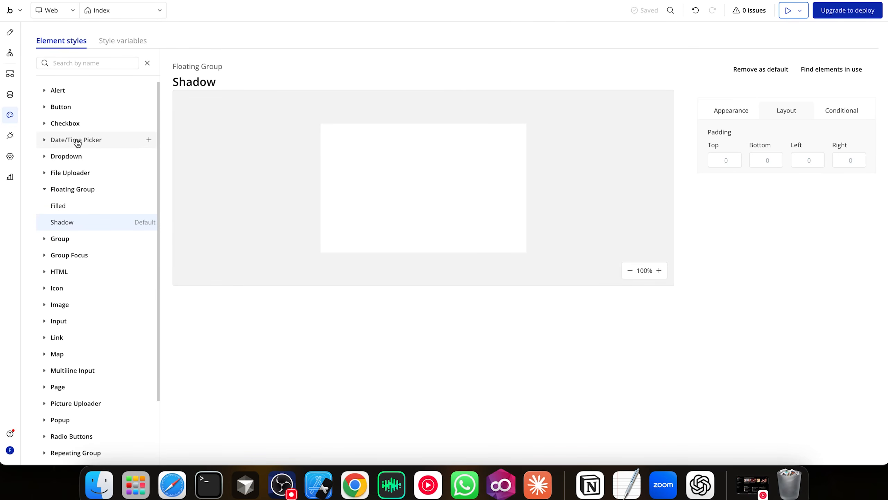
Set the Primary 10 colour variable to #EE8B60 and return to the page design
click(117, 41)
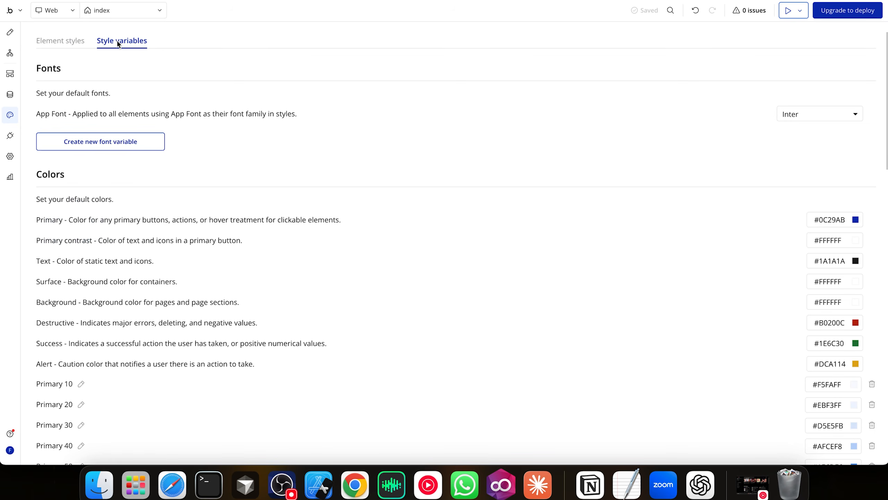
scroll(828, 290, down, 3)
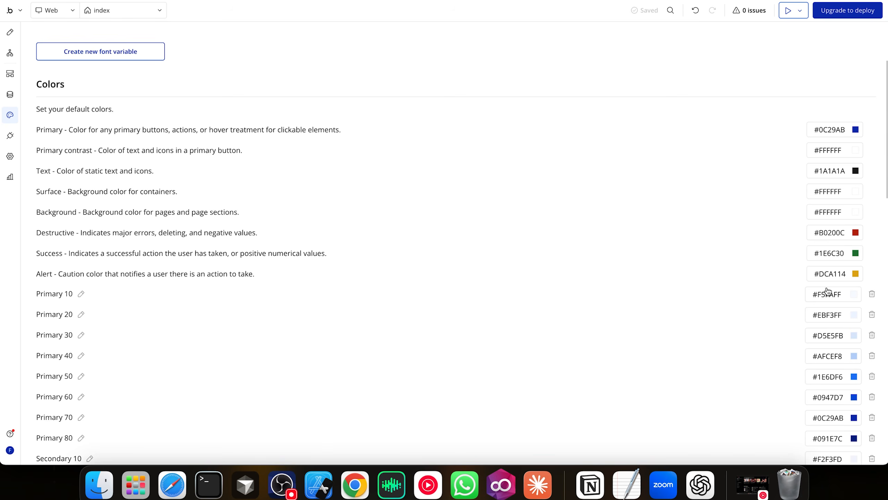
click(832, 295)
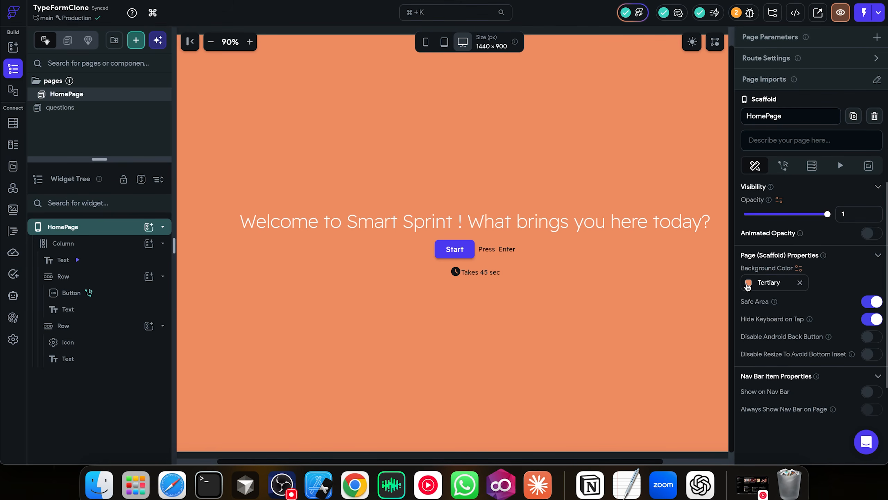
click(749, 283)
click(621, 256)
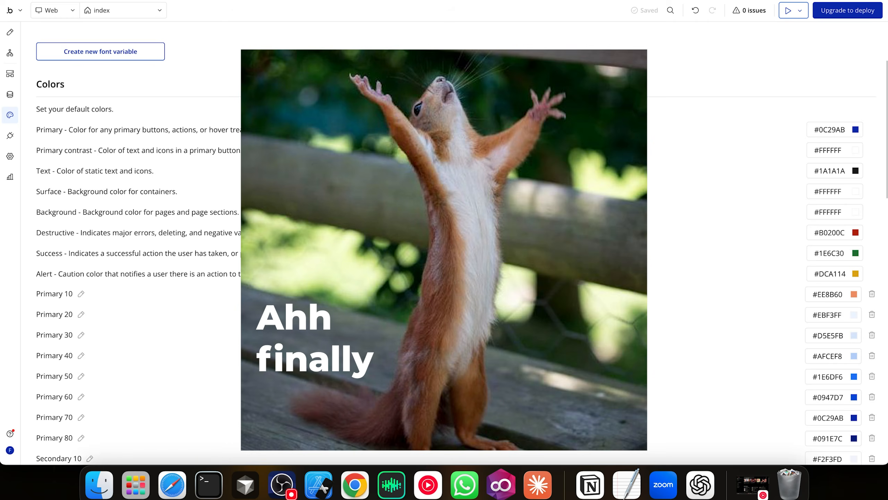
click(10, 74)
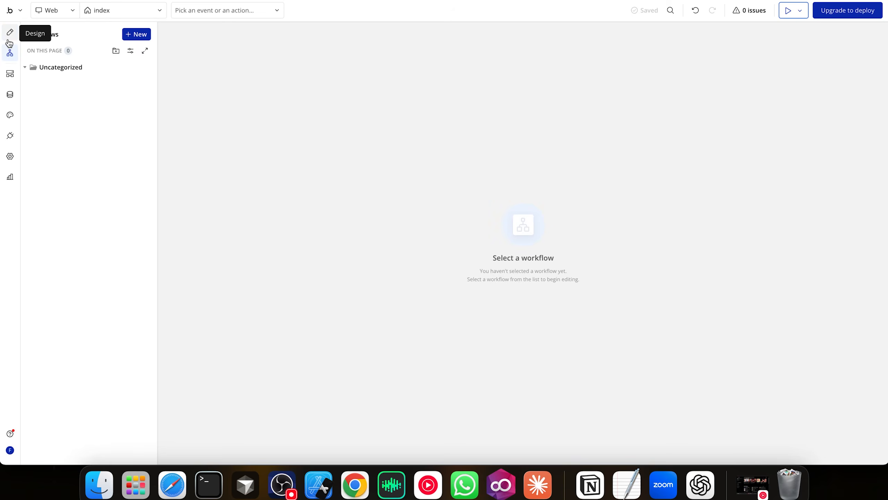
click(10, 32)
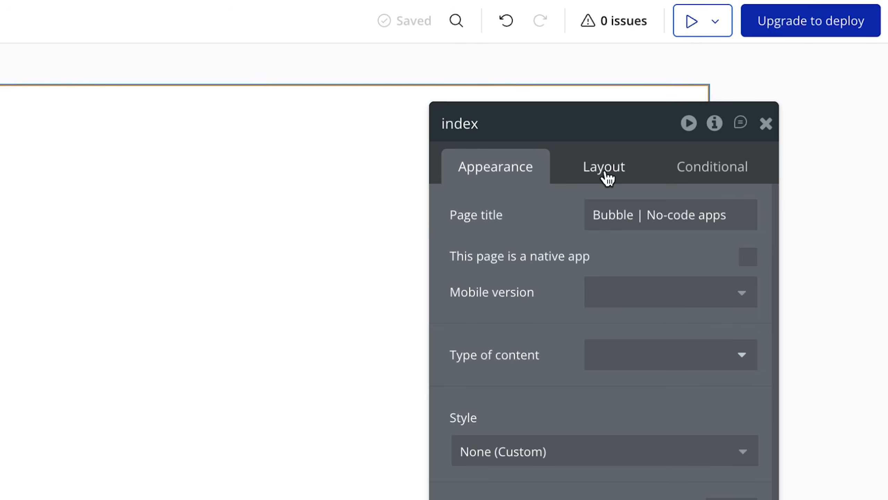
Set the index page's container layout to Column
click(608, 178)
click(651, 214)
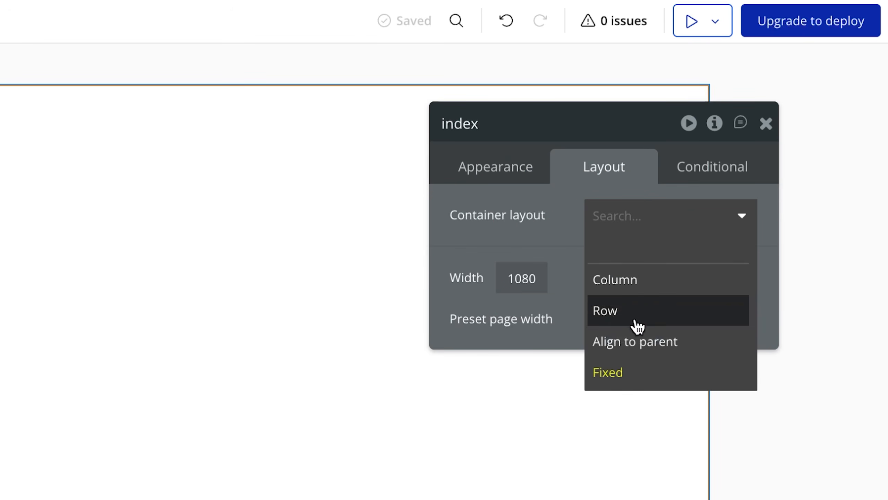
click(633, 297)
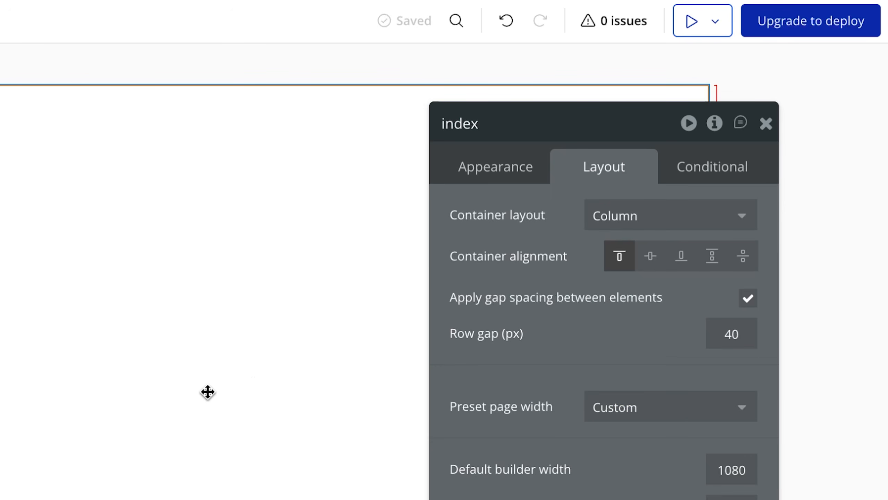
click(742, 262)
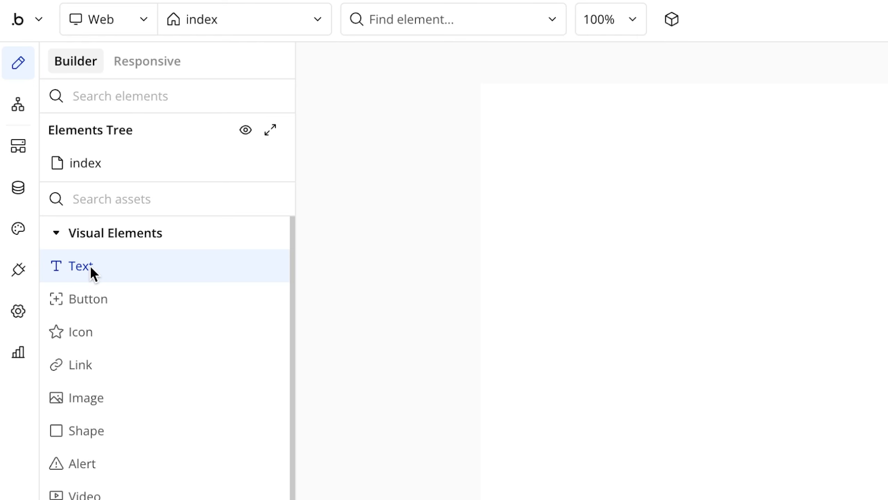
Add a welcome text plus Group A and Group B, centring the text horizontally
drag(69, 272, 726, 302)
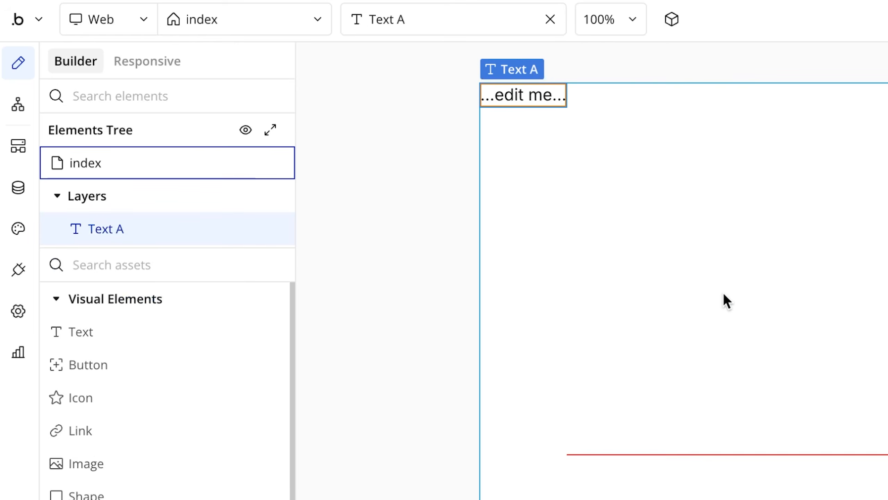
drag(116, 335, 560, 377)
drag(99, 369, 664, 170)
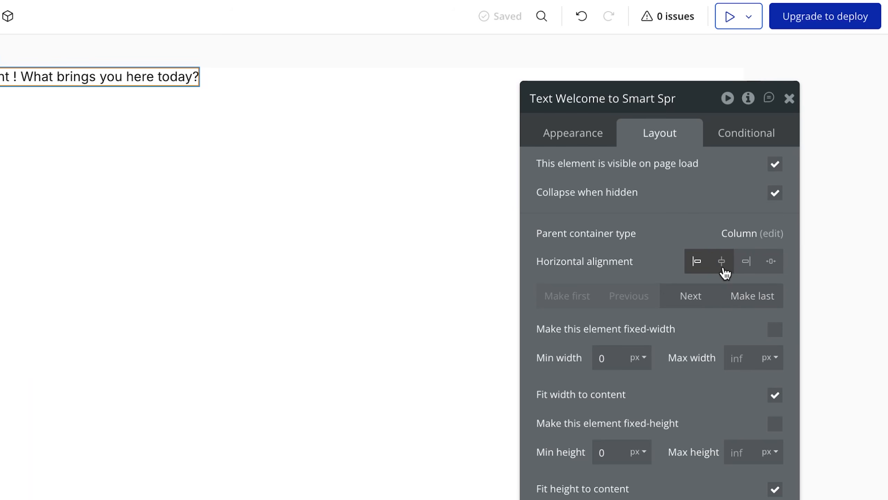
click(722, 265)
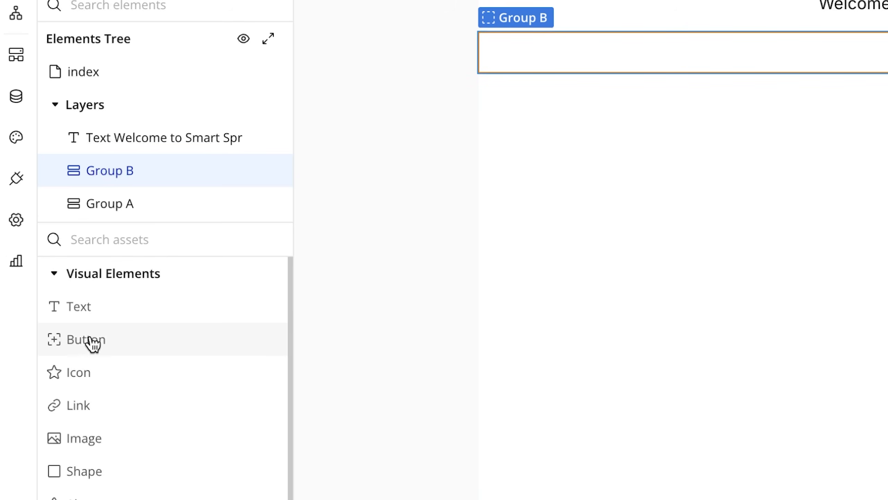
Put a Start button in Group B and make Group B a centre-aligned row
drag(93, 343, 682, 76)
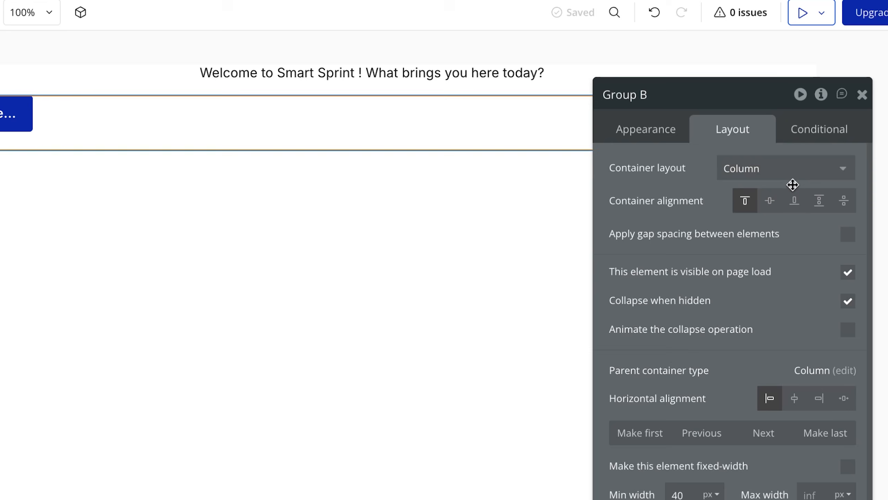
click(793, 180)
click(753, 245)
click(771, 200)
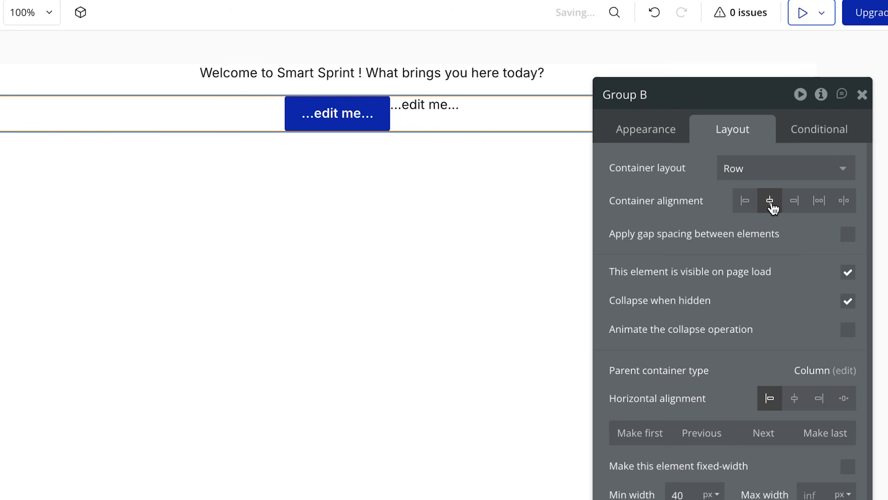
click(425, 103)
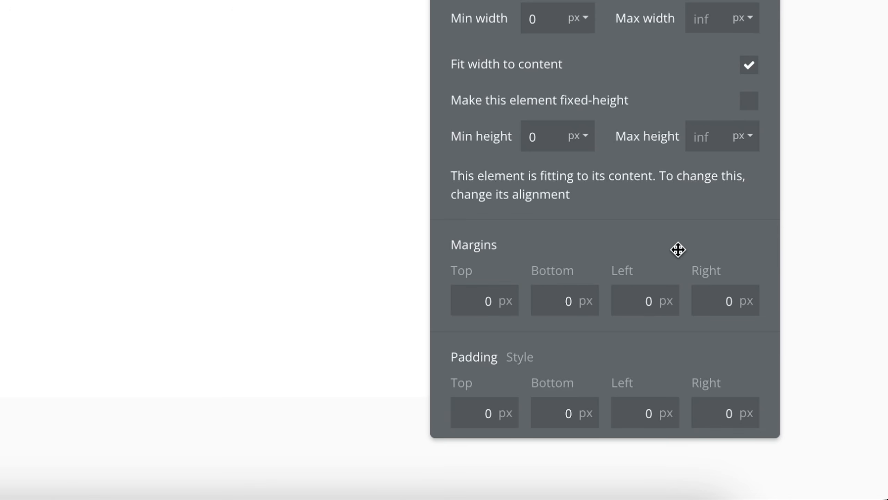
Set the text's left margin to 16
click(649, 301)
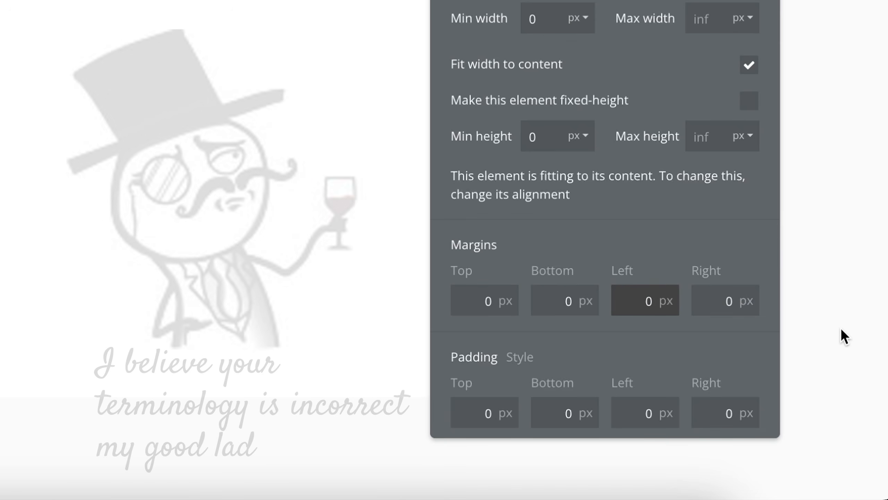
key(super+a)
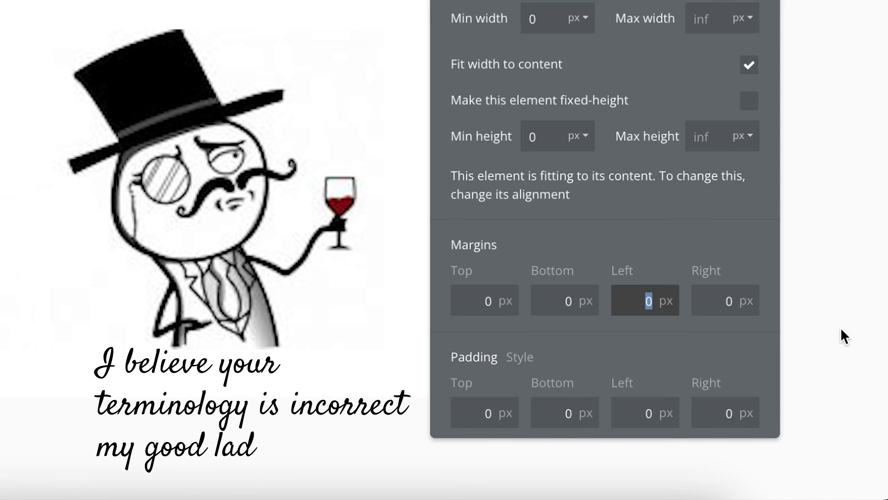
text(16)
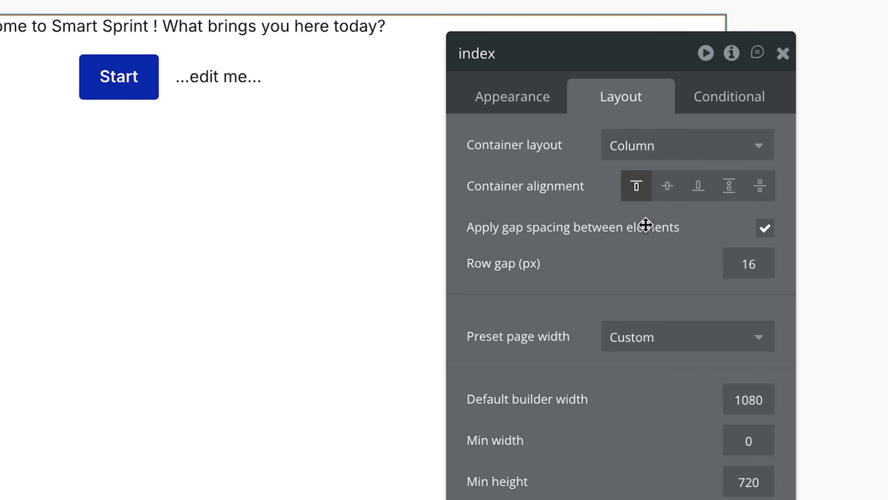
Centre the page content vertically and check Group B's Start button row settings
click(667, 186)
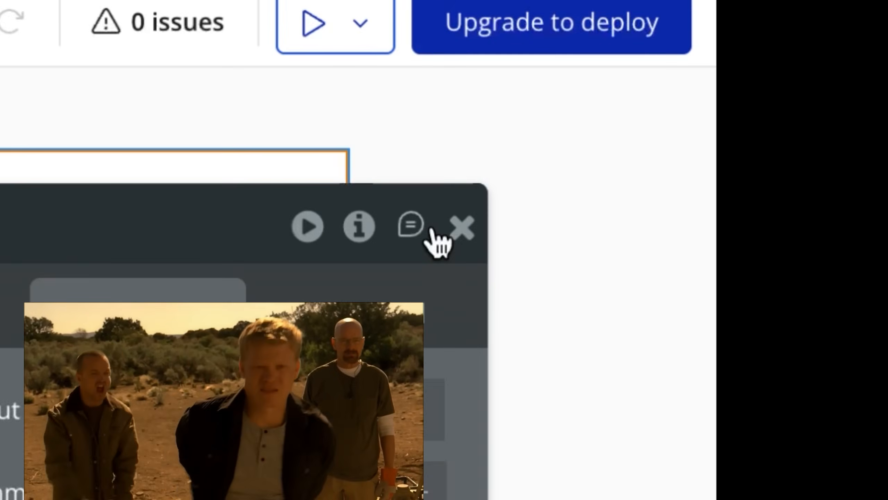
click(785, 58)
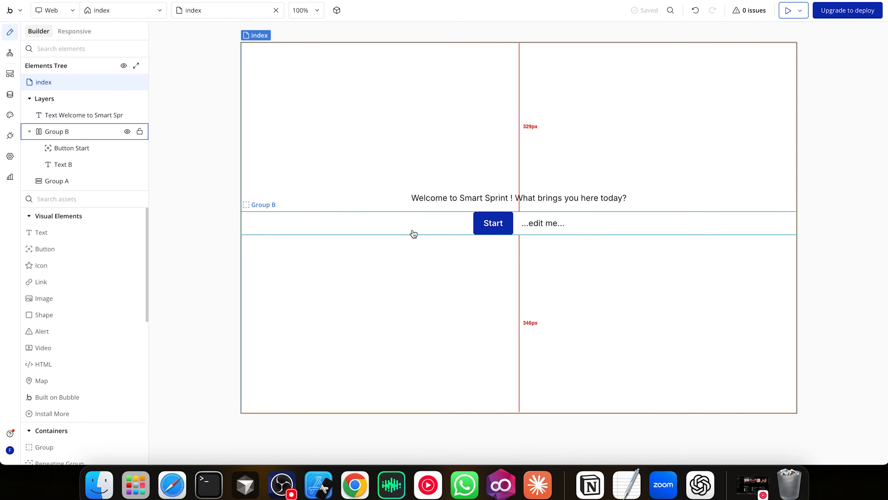
click(413, 233)
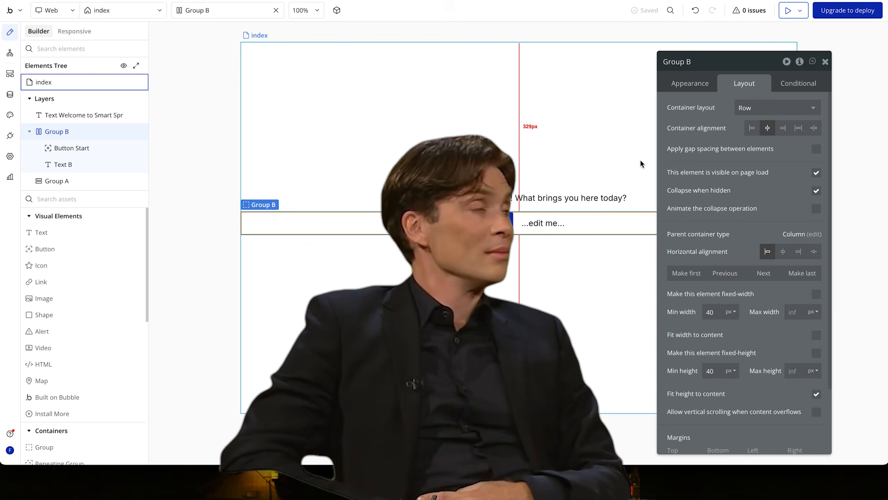
drag(710, 56, 579, 2)
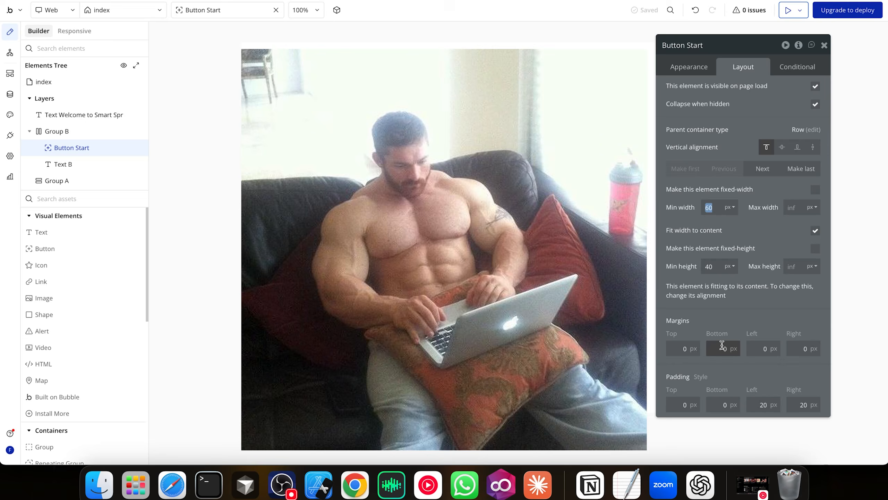
scroll(722, 346, down, 2)
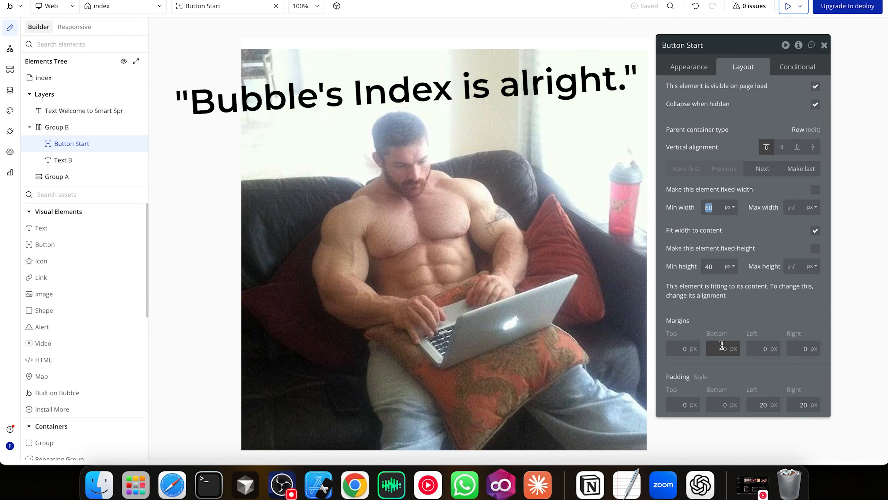
scroll(721, 346, up, 2)
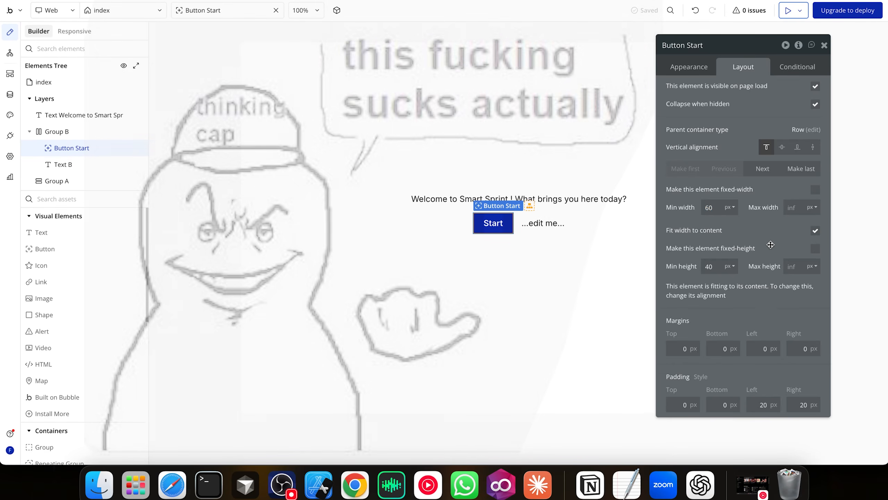
click(541, 298)
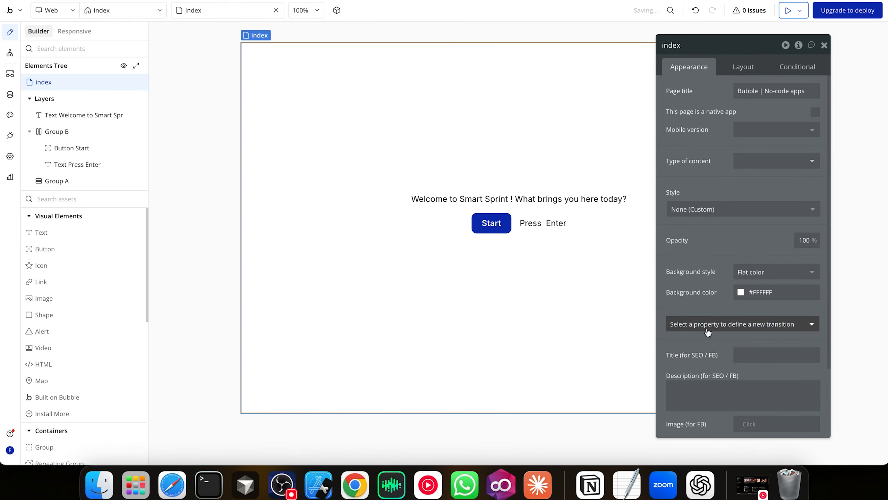
Make the page background Primary 10 orange and style the welcome text as Heading 5
click(740, 291)
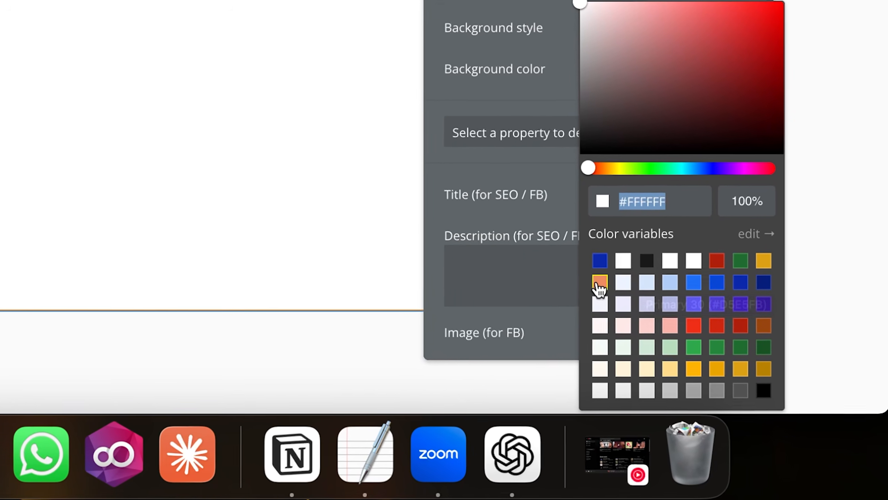
click(579, 269)
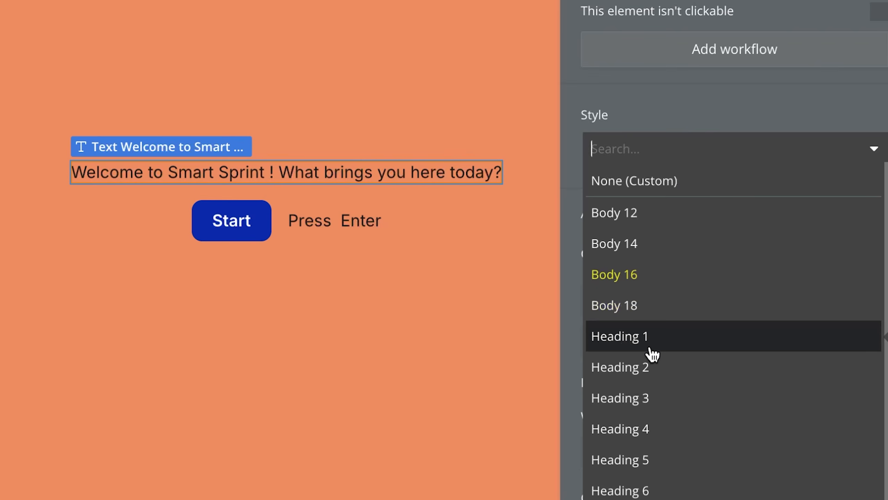
click(595, 353)
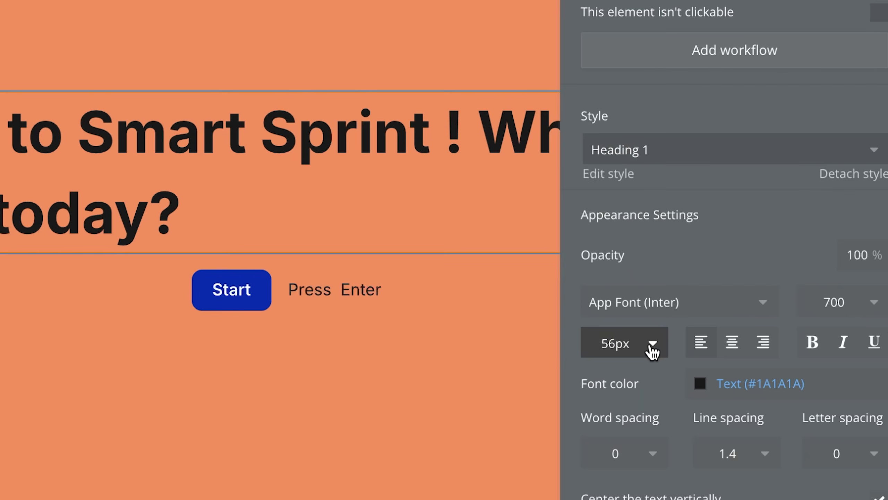
click(650, 147)
click(647, 480)
click(664, 155)
click(642, 473)
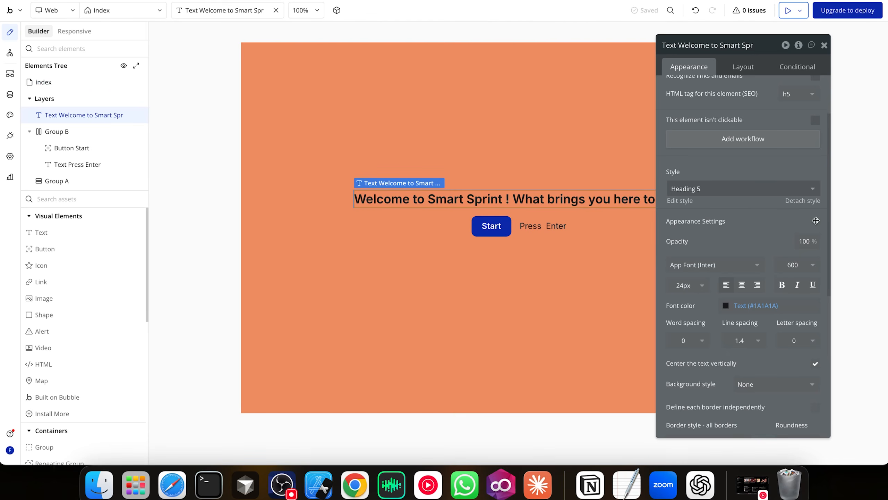
Select the Start button and move the settings panel out of the way
click(850, 226)
click(500, 227)
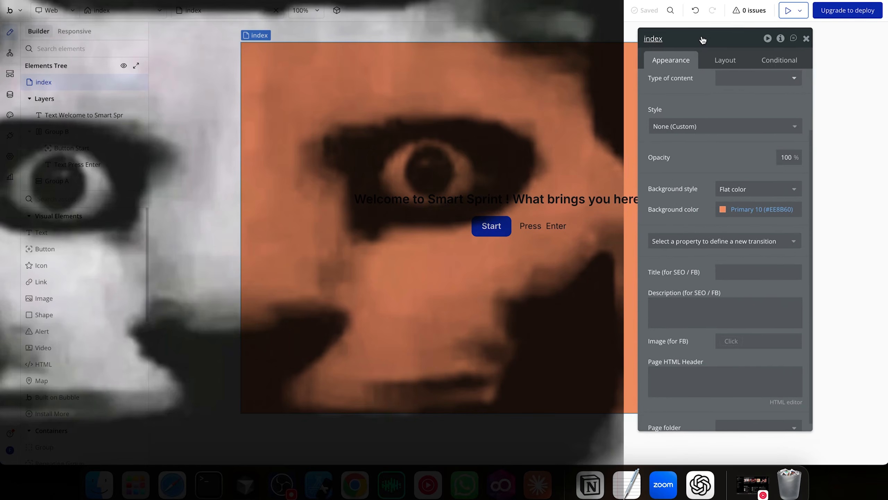
drag(696, 40, 734, 48)
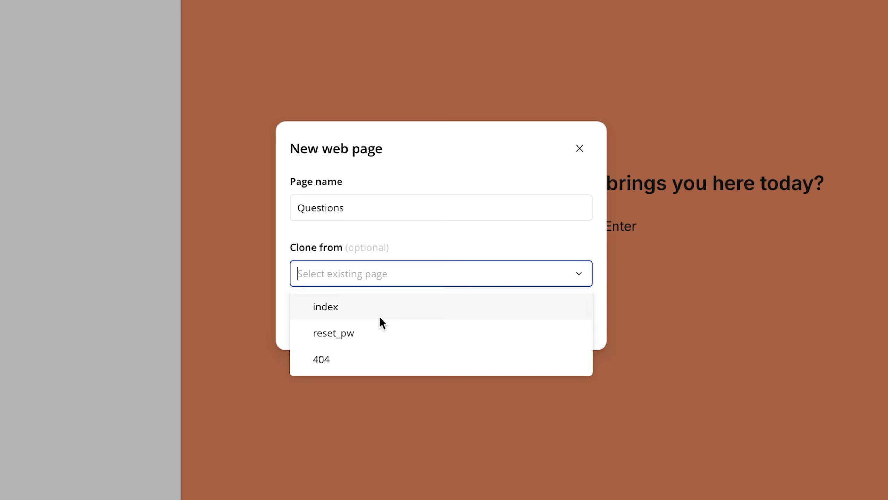
Create the Questions page as a copy of index, then return to index
click(381, 317)
click(571, 313)
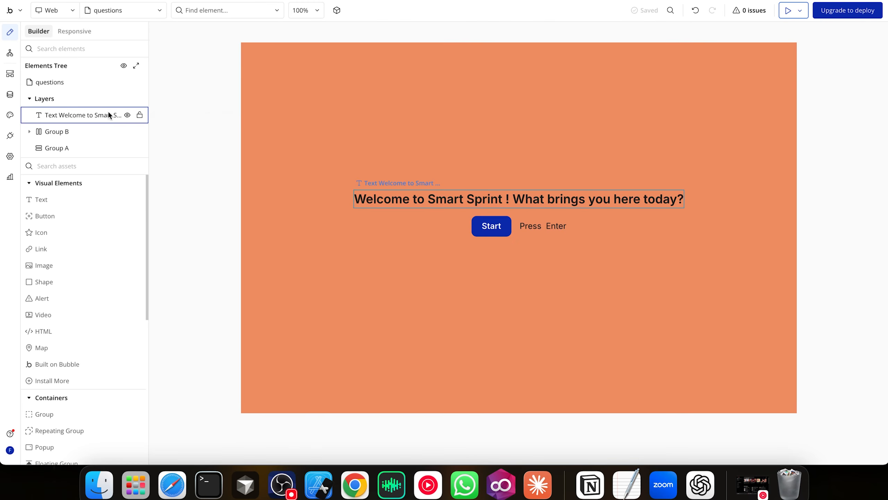
click(107, 12)
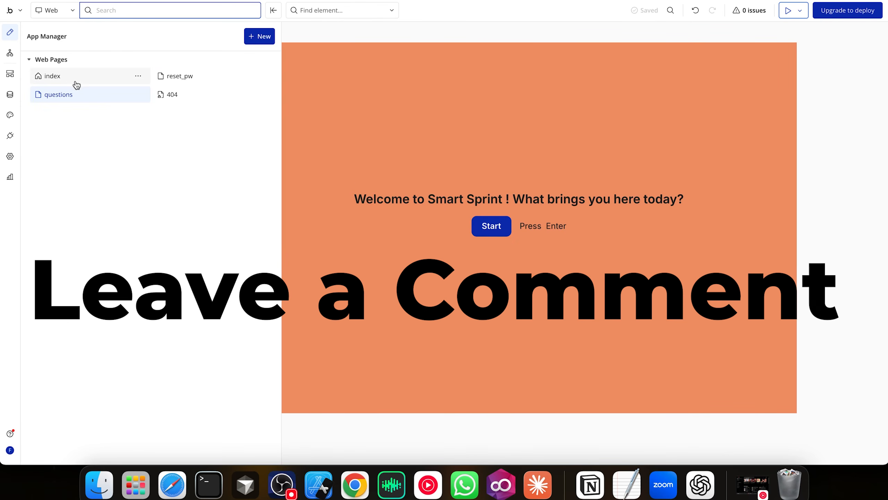
click(77, 84)
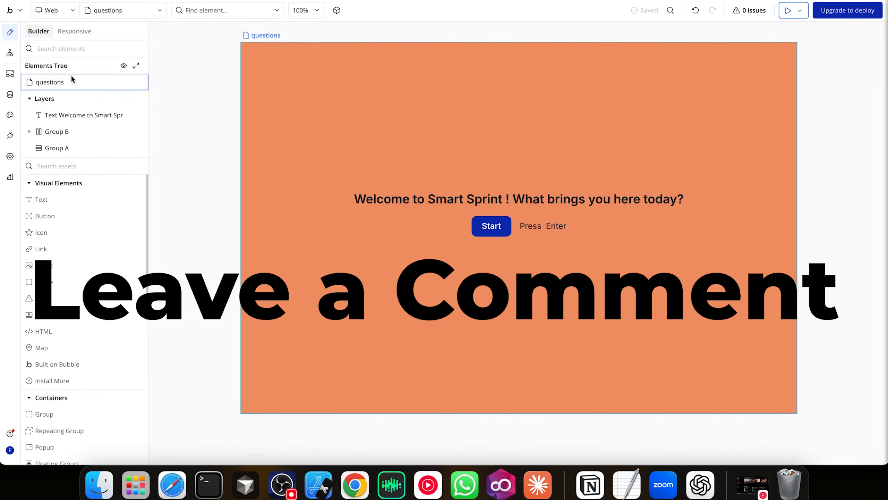
Give the Start button a workflow that goes to the questions page
click(501, 225)
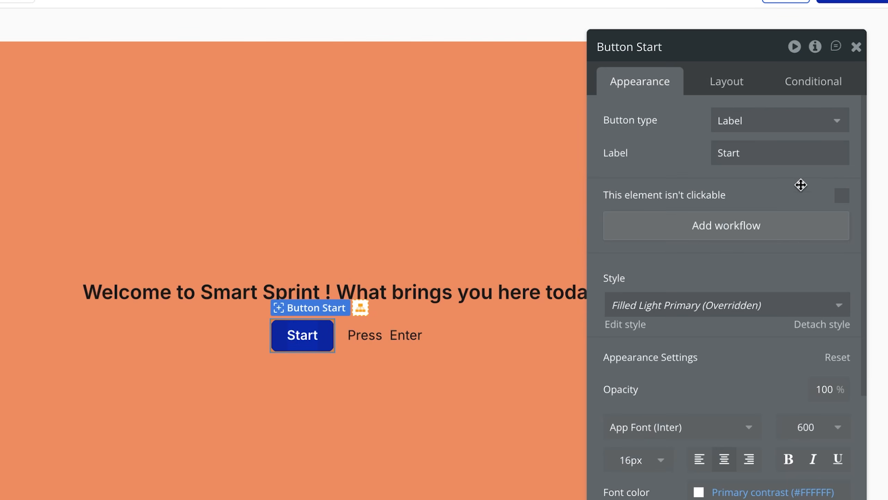
click(713, 231)
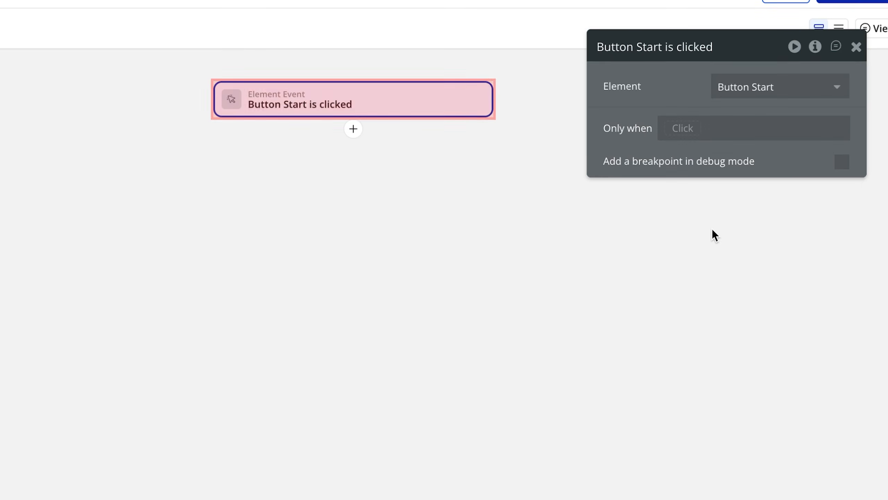
mouse_move(419, 199)
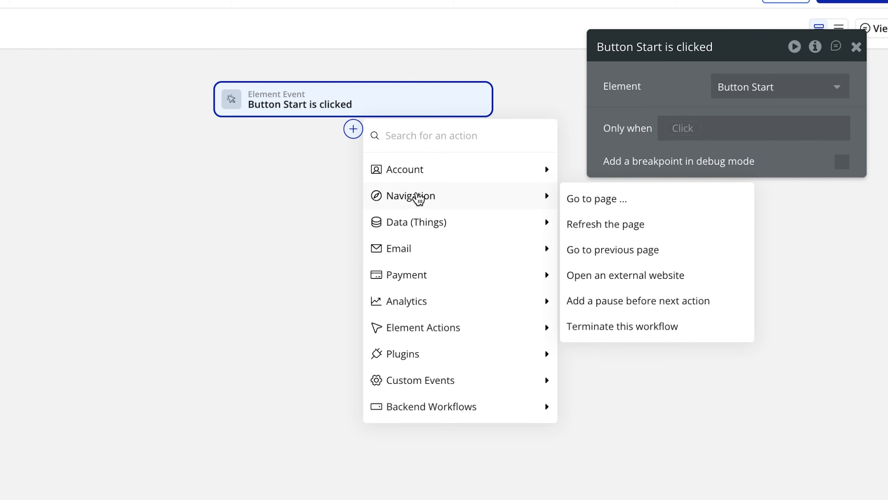
click(627, 202)
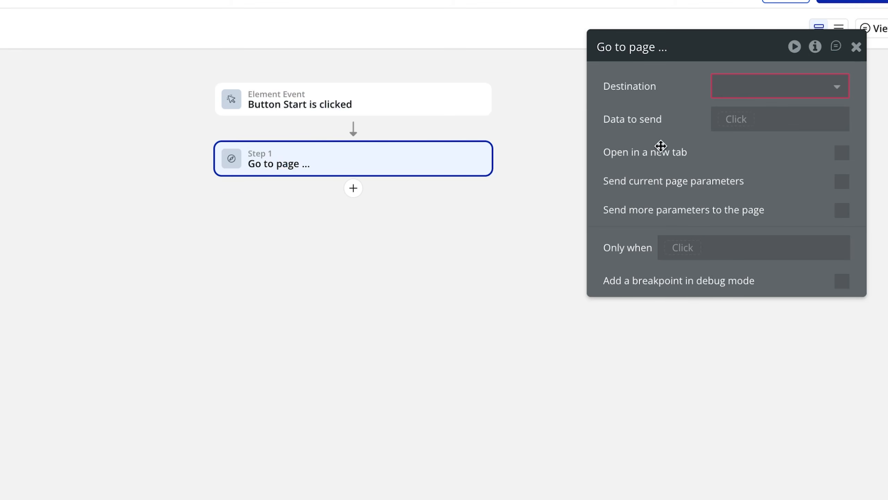
click(801, 88)
click(753, 138)
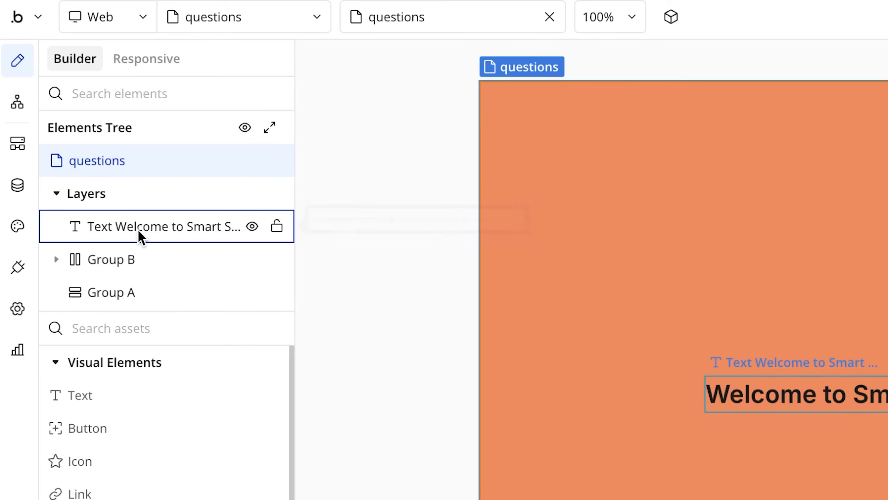
Group the welcome text with Groups A and B into a new column container, Group C
click(139, 231)
right_click(143, 233)
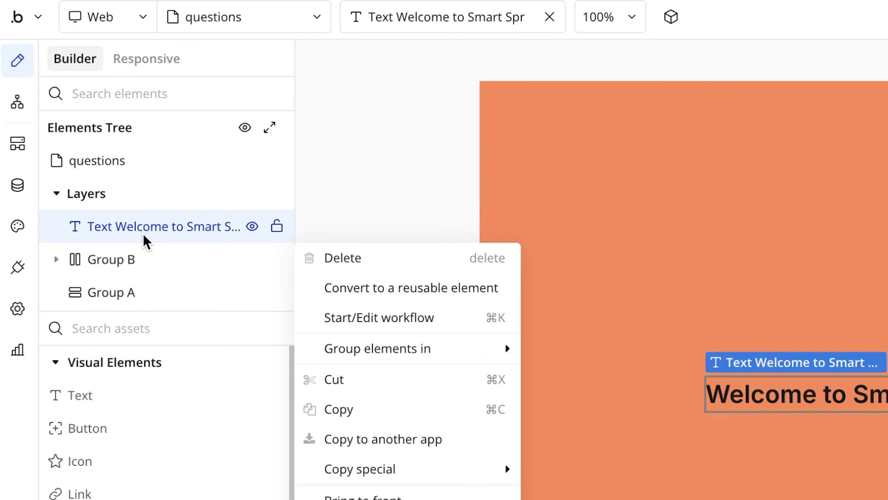
mouse_move(454, 348)
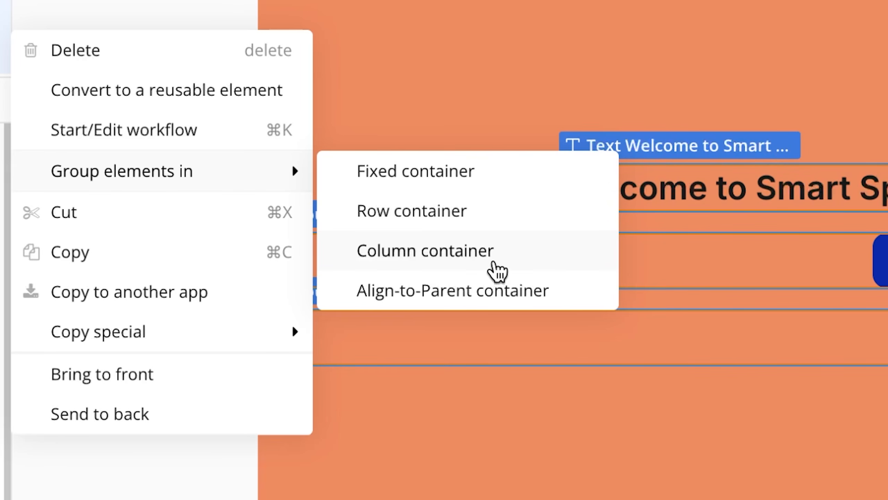
click(494, 265)
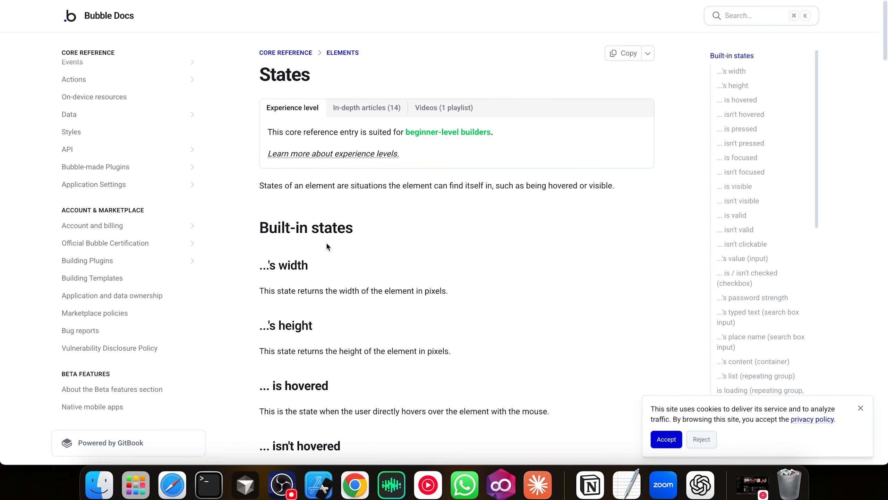
Skim the States docs, skip ahead in the custom states lesson video, then return to the editor's heading
scroll(328, 246, down, 5)
scroll(327, 247, down, 10)
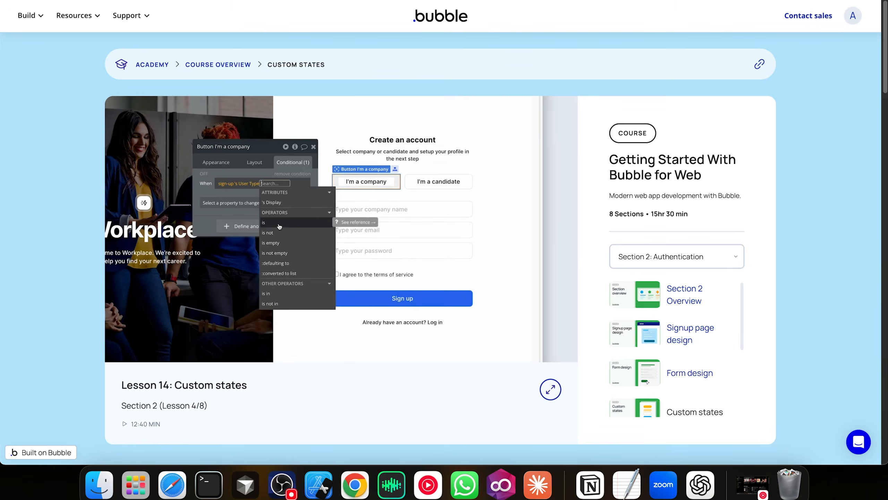
key(Right)
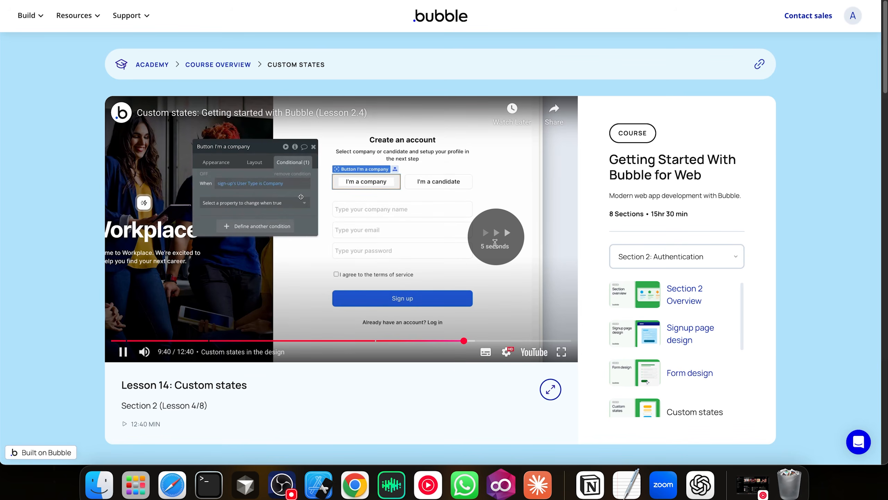
key(Right)
key(Right)
key(Right)
key(Right)
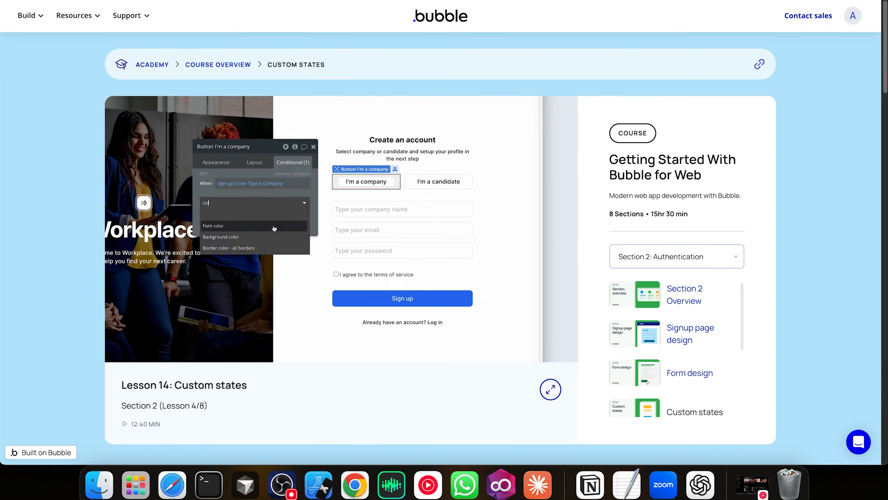
key(Right)
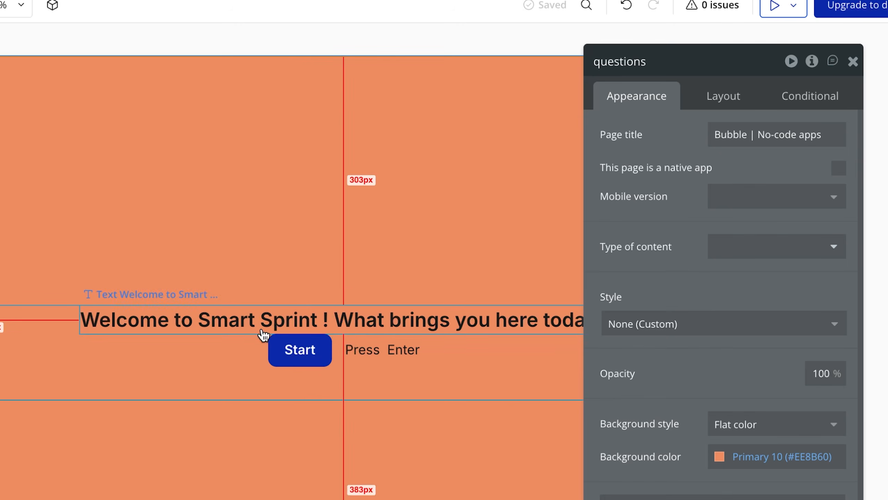
click(259, 318)
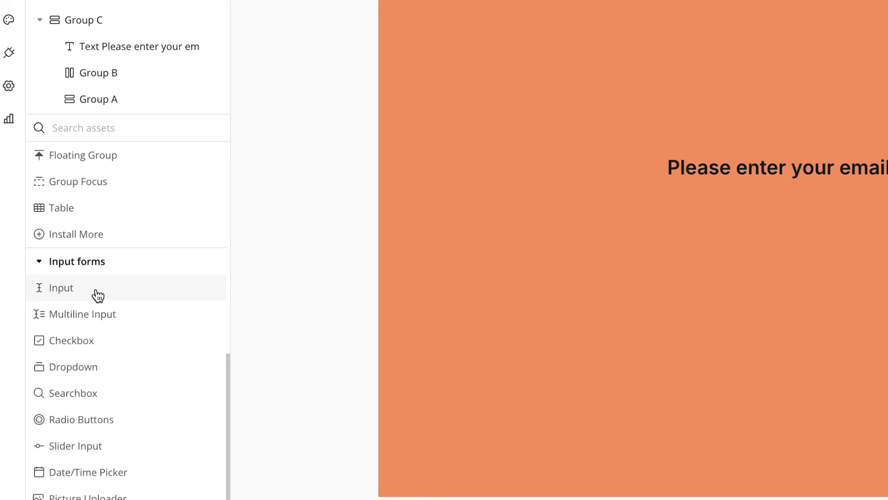
Drop an input into Group B with its content format set to Email
drag(95, 296, 723, 209)
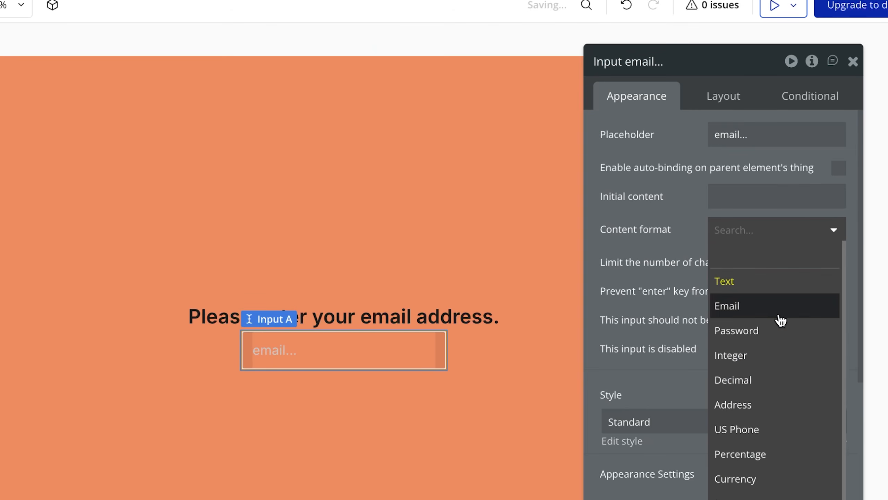
click(779, 310)
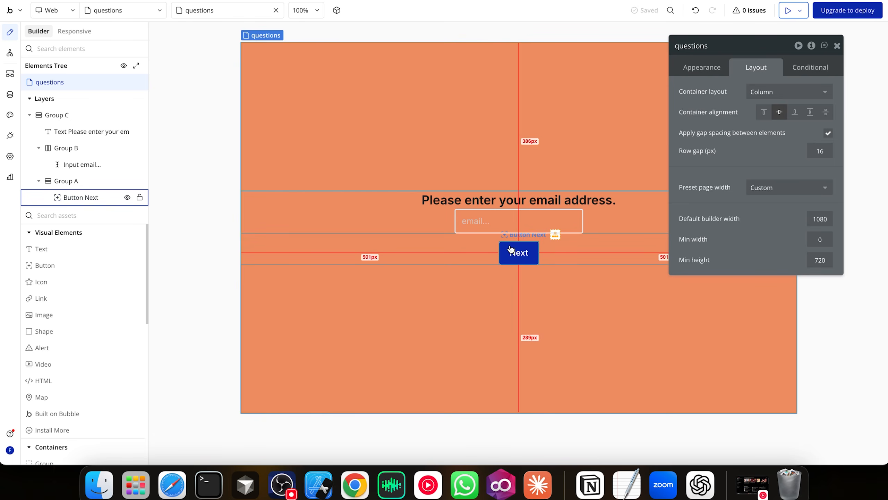
click(509, 249)
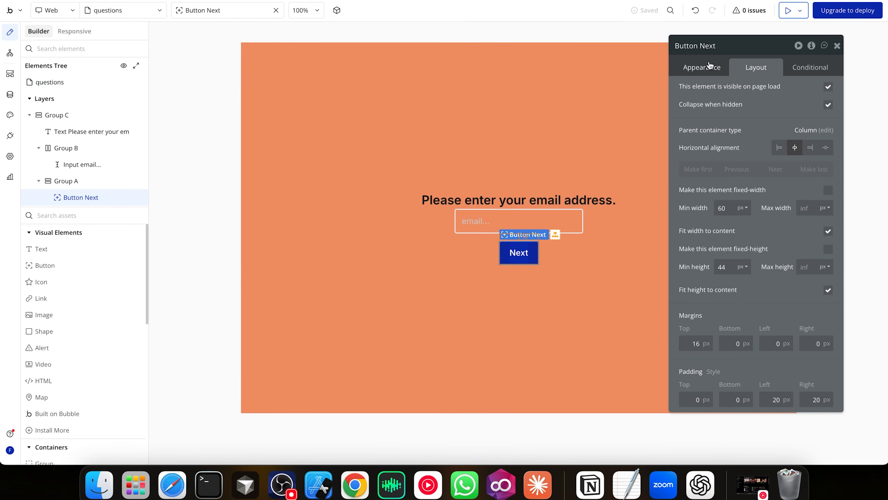
click(699, 67)
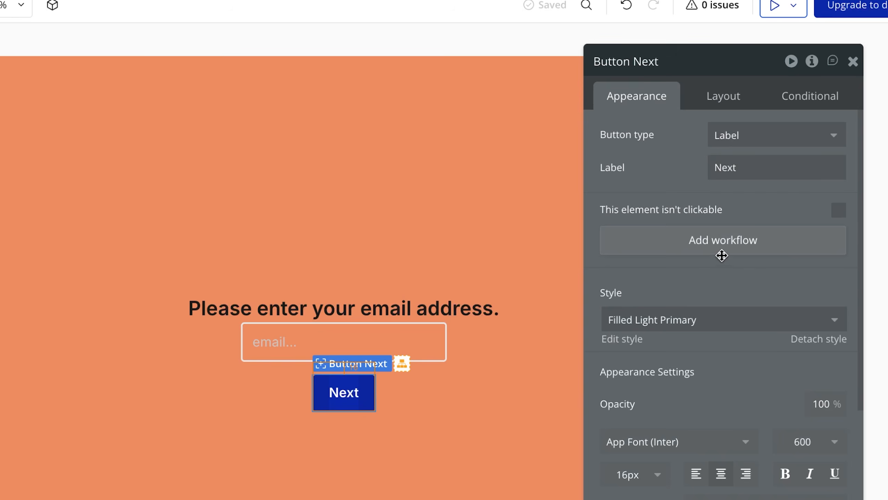
Give the Next button a Set state workflow on a new number state, pageIndex
click(721, 253)
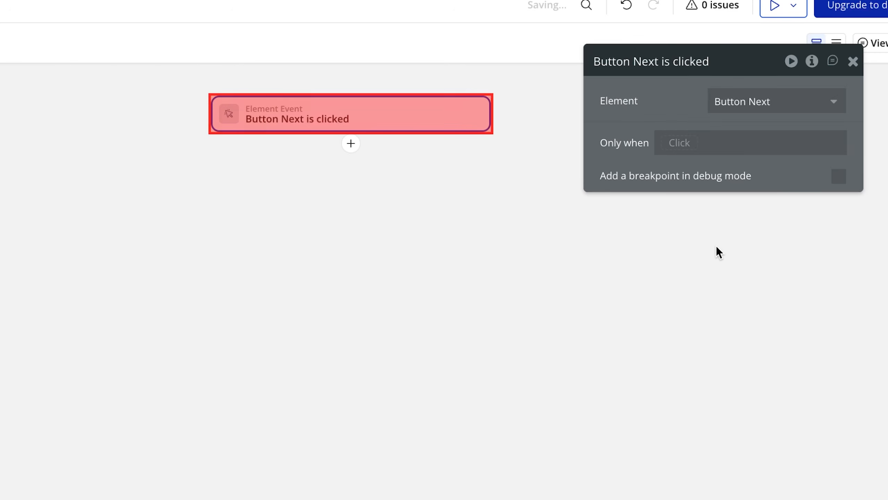
click(350, 143)
text(state)
click(399, 182)
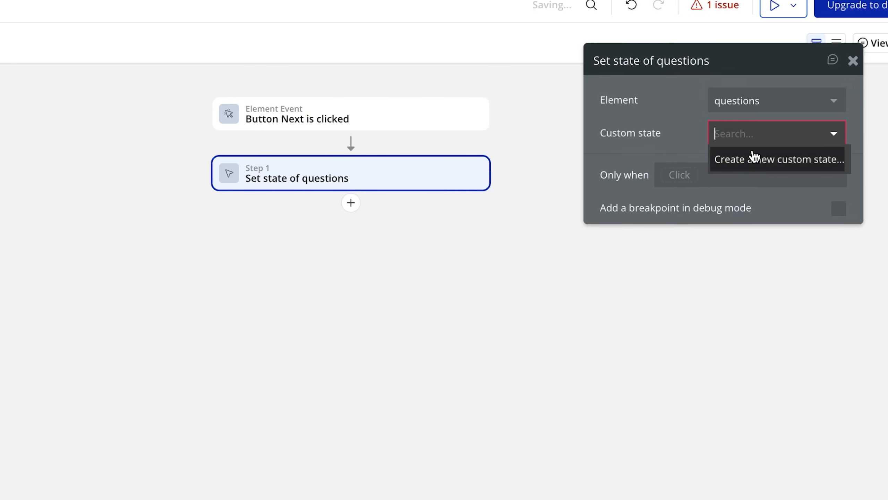
click(766, 165)
text(pageIndex)
click(223, 194)
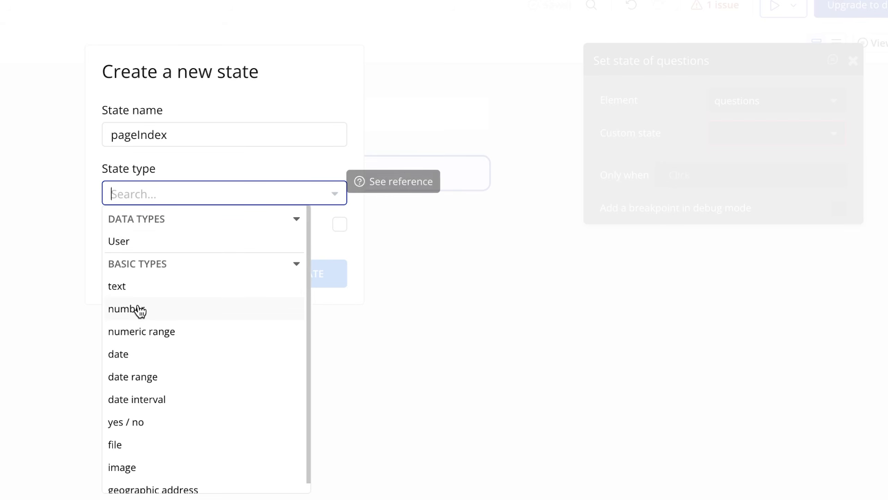
click(139, 311)
click(301, 274)
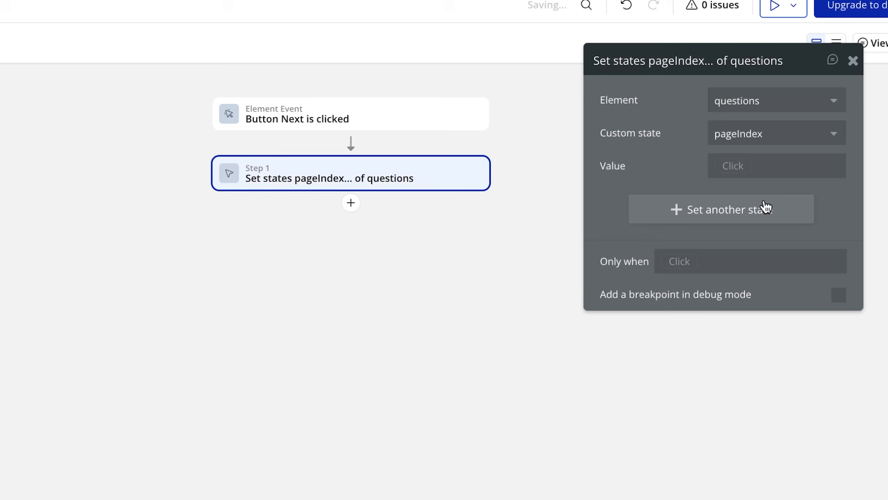
Set the state's new value to questions's pageIndex + 1
click(742, 170)
mouse_move(779, 257)
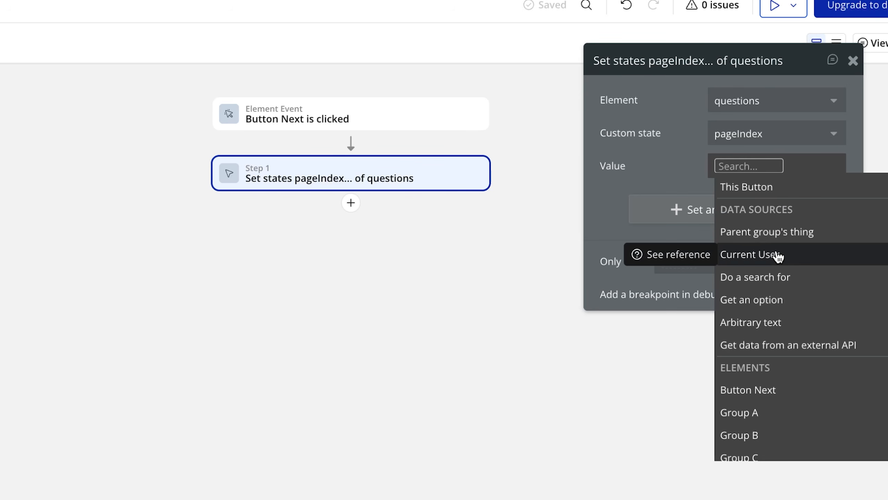
scroll(779, 293, down, 1)
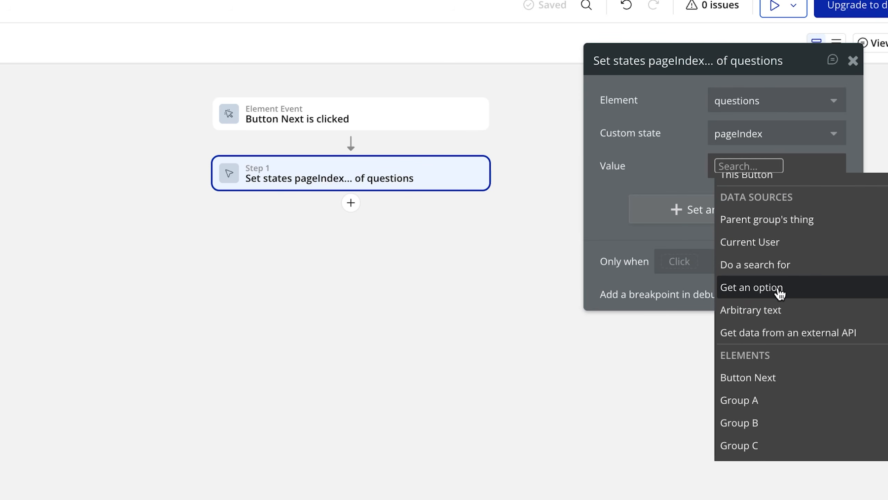
text(fun)
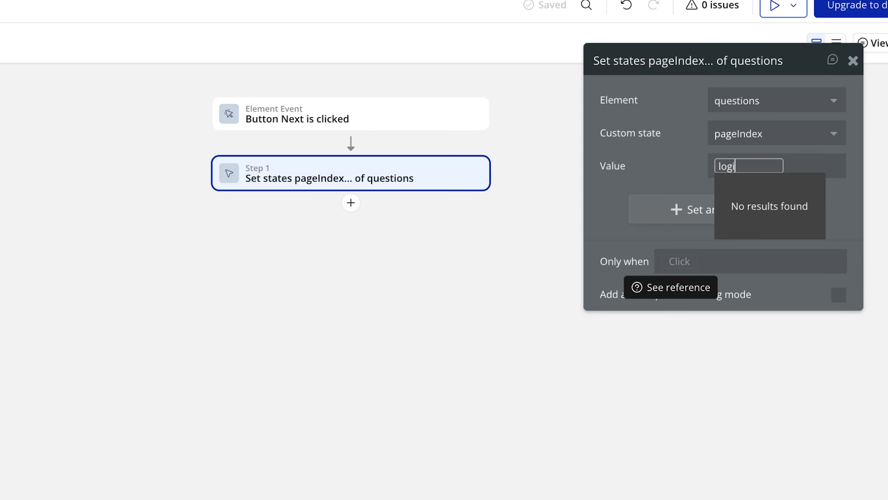
key(BackSpace)
key(BackSpace)
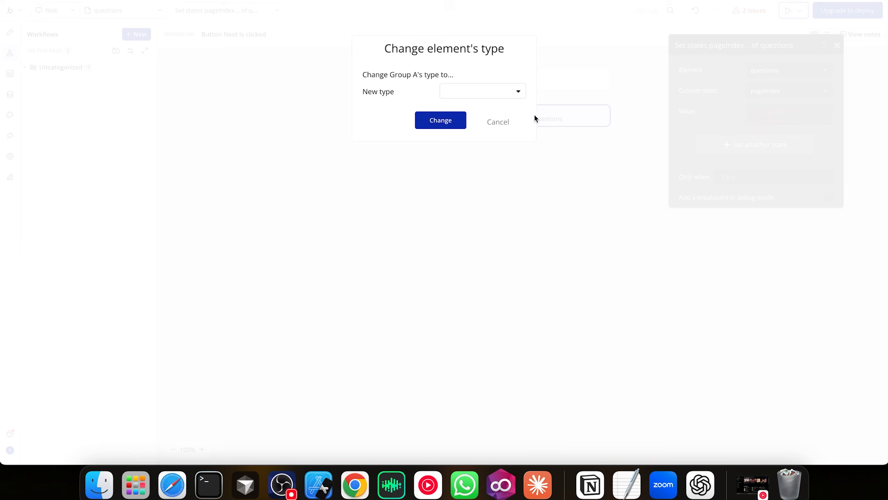
click(498, 122)
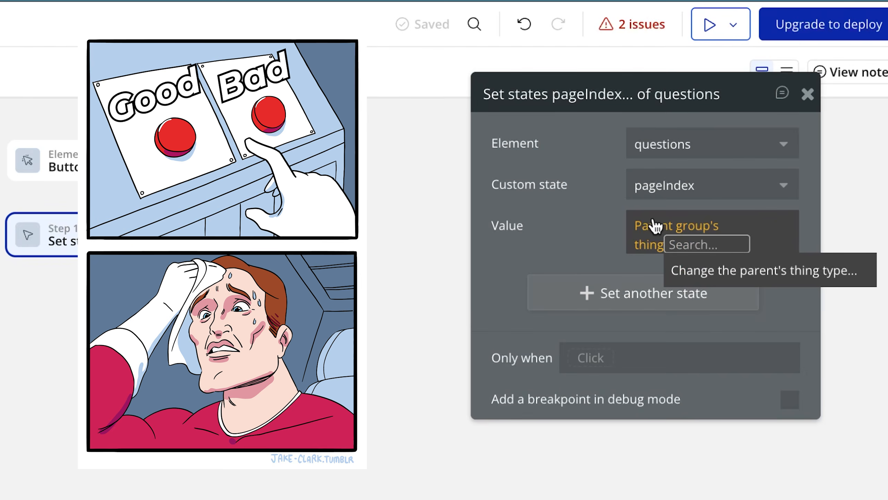
click(656, 226)
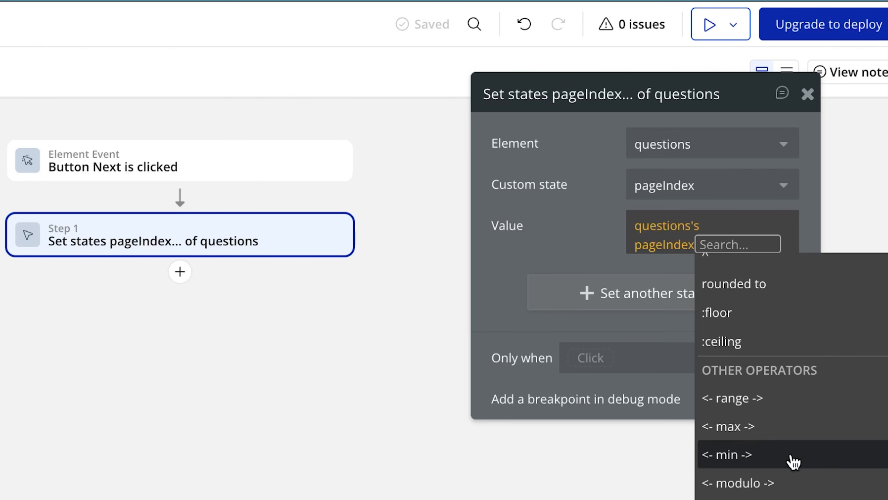
text(+)
key(Return)
text(1)
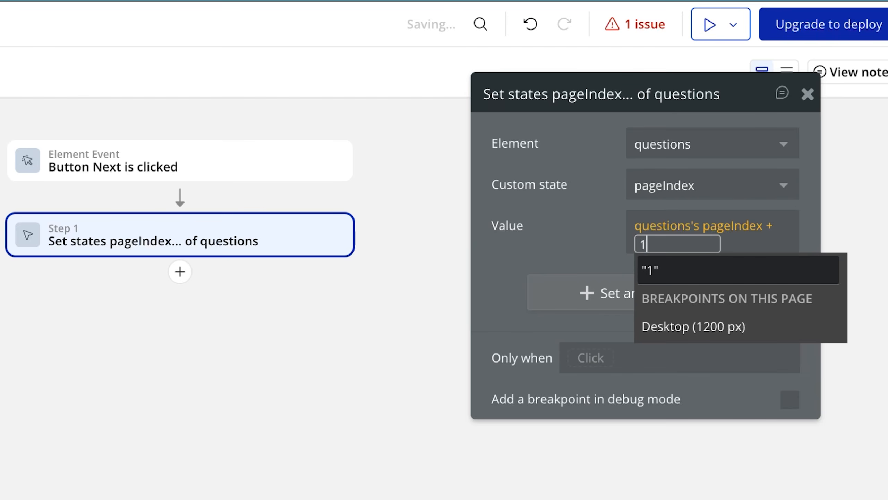
key(Return)
click(508, 258)
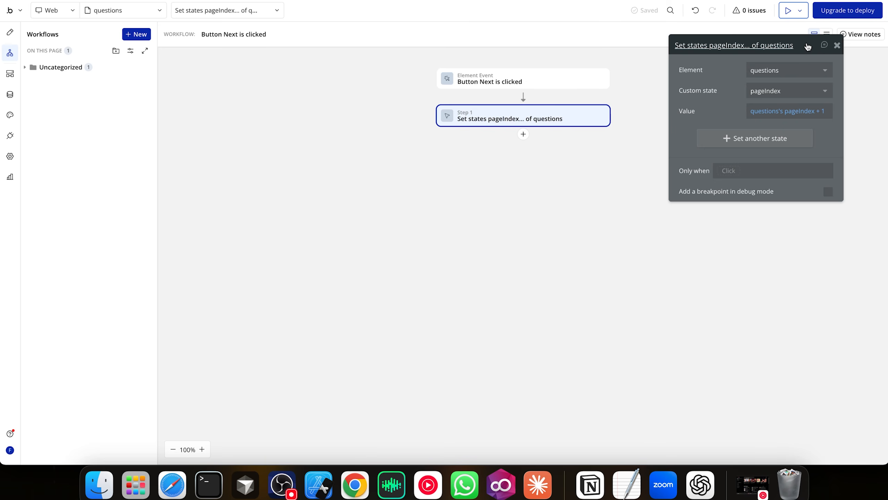
Browse the 'bubble swipeable' search results and open the Simple Swiper plugin page
drag(747, 90, 758, 224)
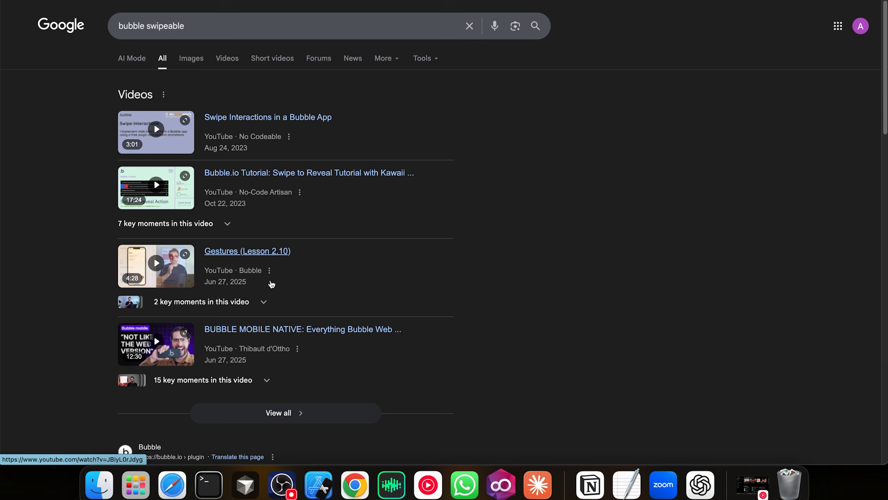
scroll(272, 282, down, 6)
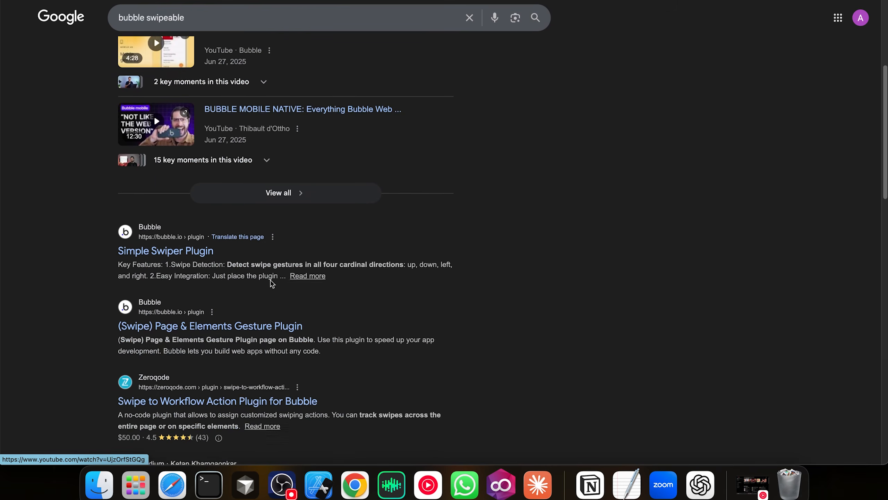
click(176, 254)
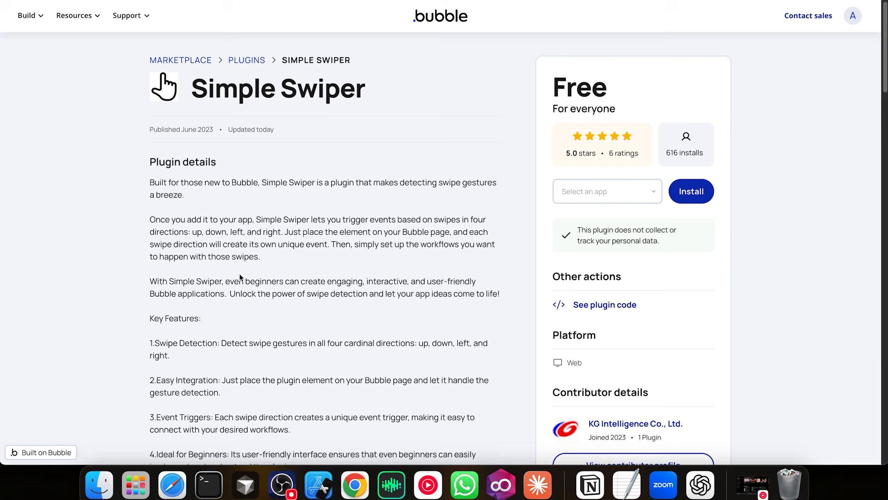
scroll(239, 274, down, 3)
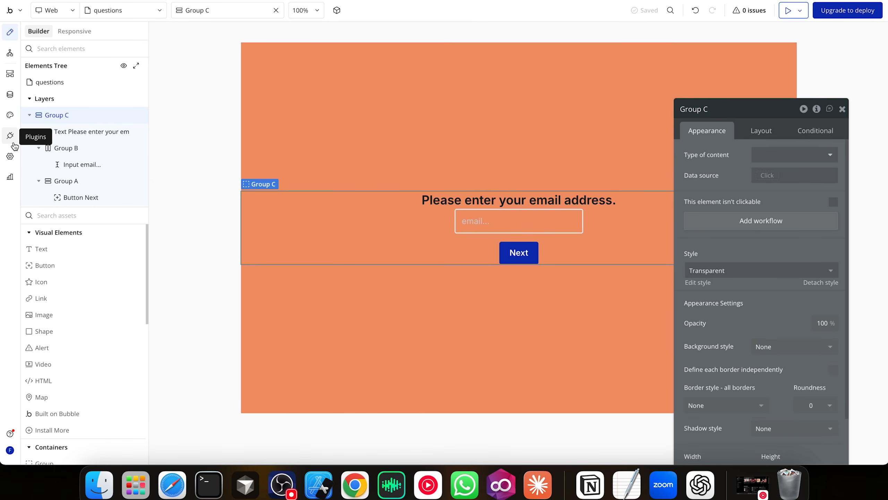
click(12, 138)
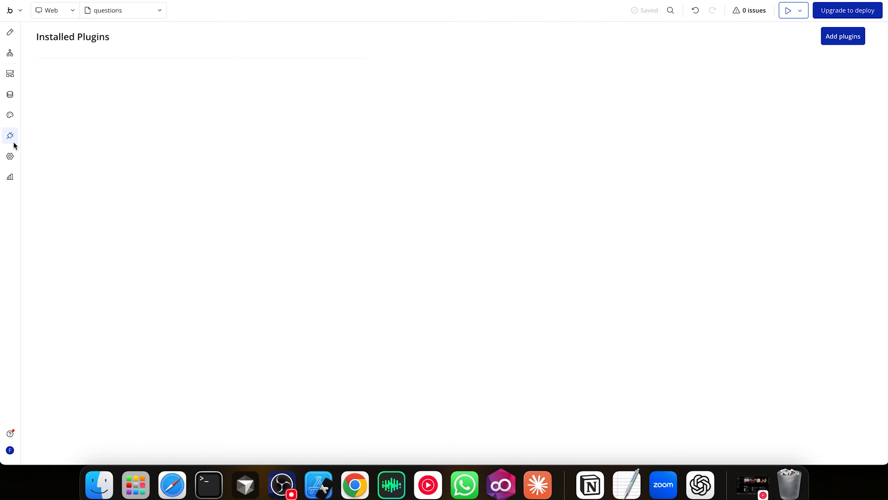
click(827, 44)
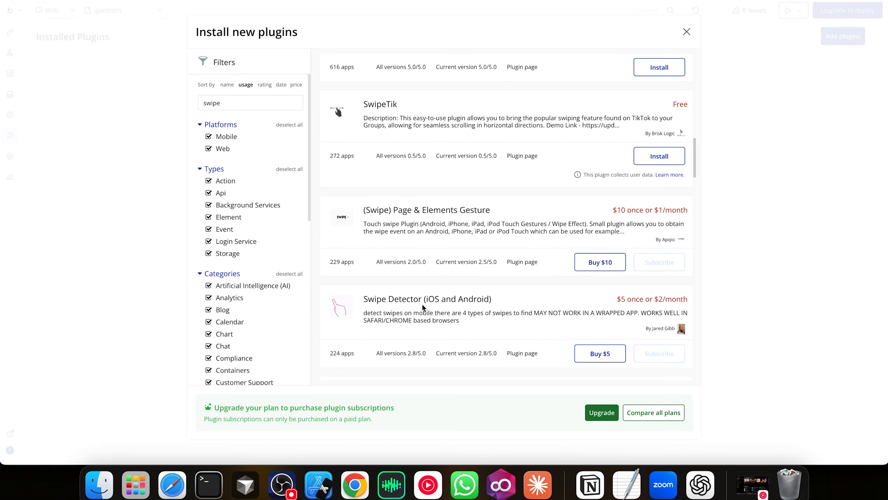
scroll(421, 303, down, 8)
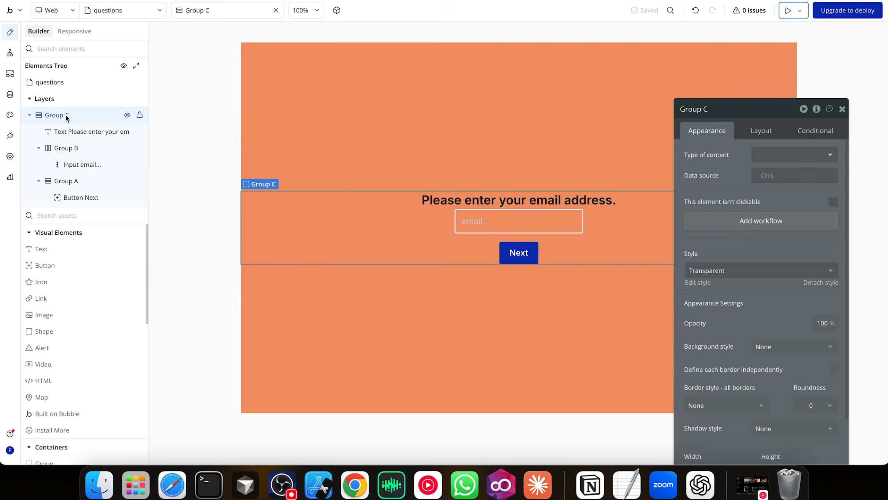
Select Group C and start a conditional based on the questions page's pageIndex
right_click(65, 114)
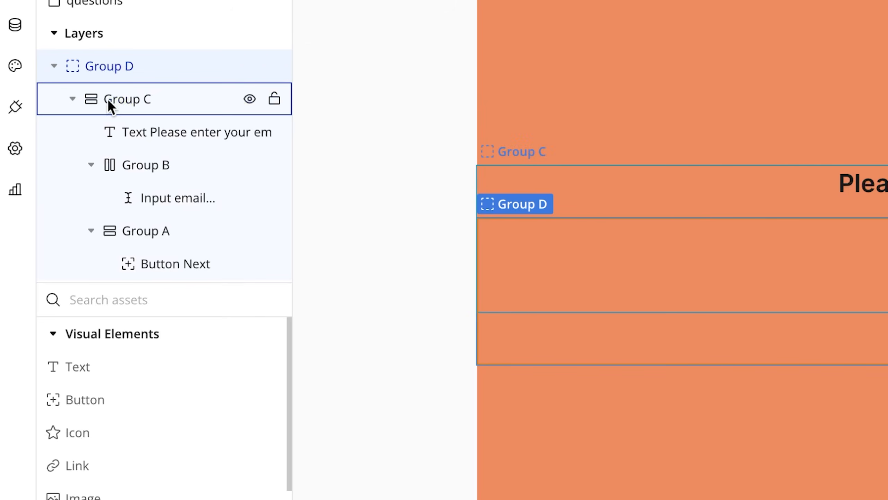
click(107, 99)
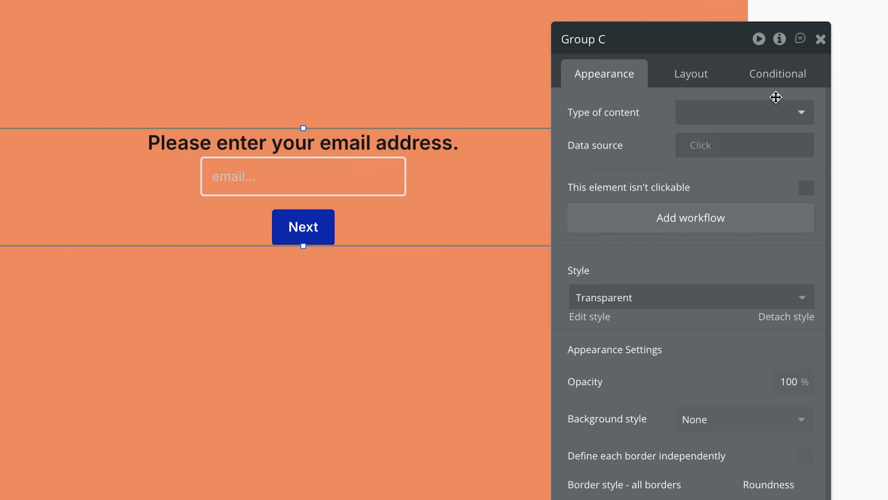
click(789, 77)
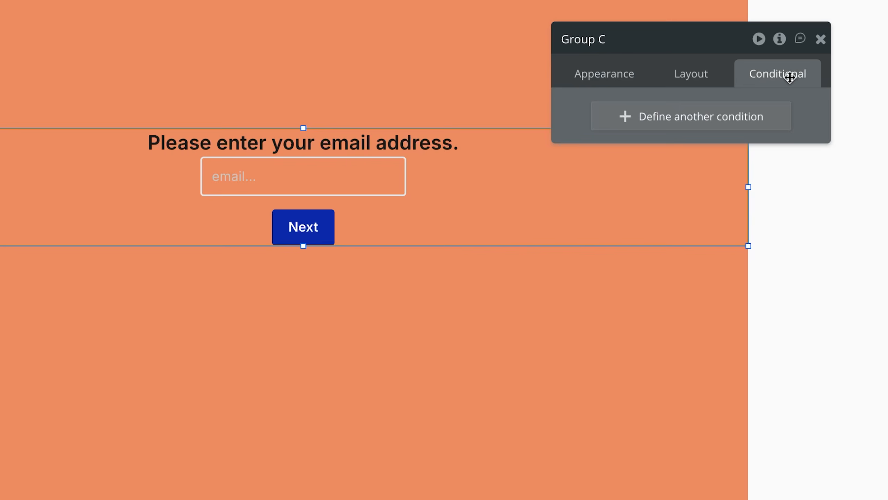
click(713, 116)
text(que)
key(Return)
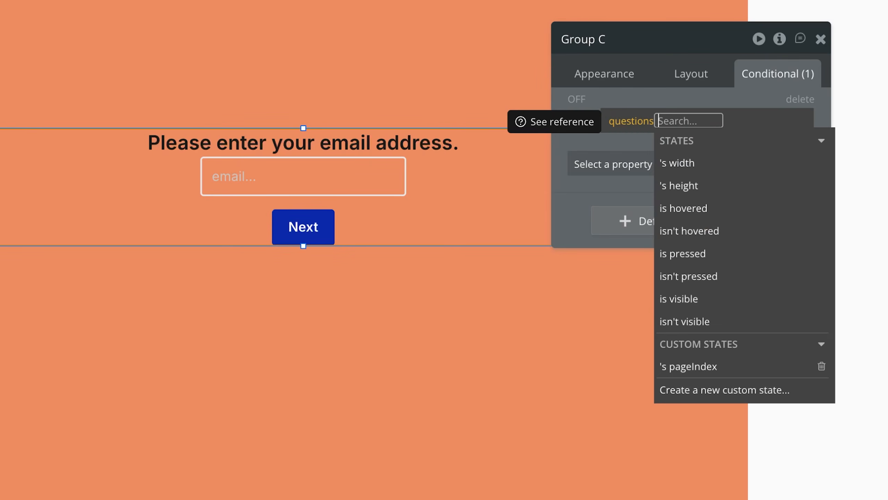
click(716, 368)
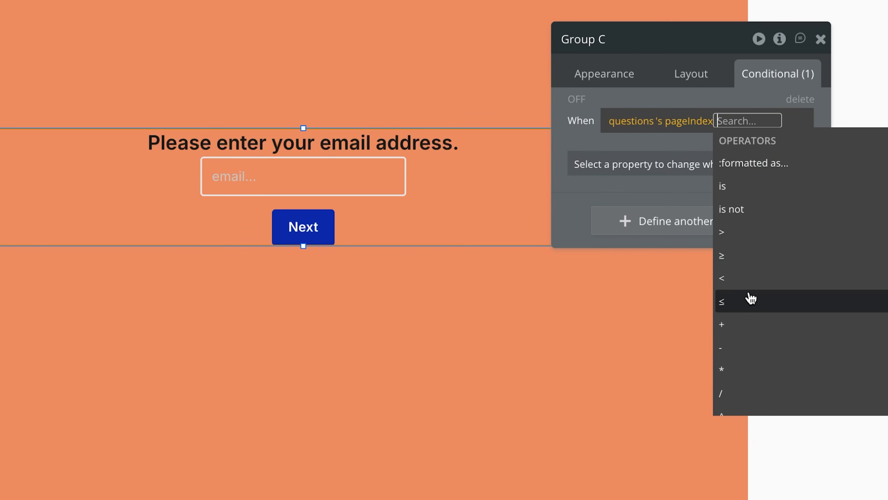
Complete the condition as pageIndex is 0 and make Group C visible when it holds
text(=)
key(BackSpace)
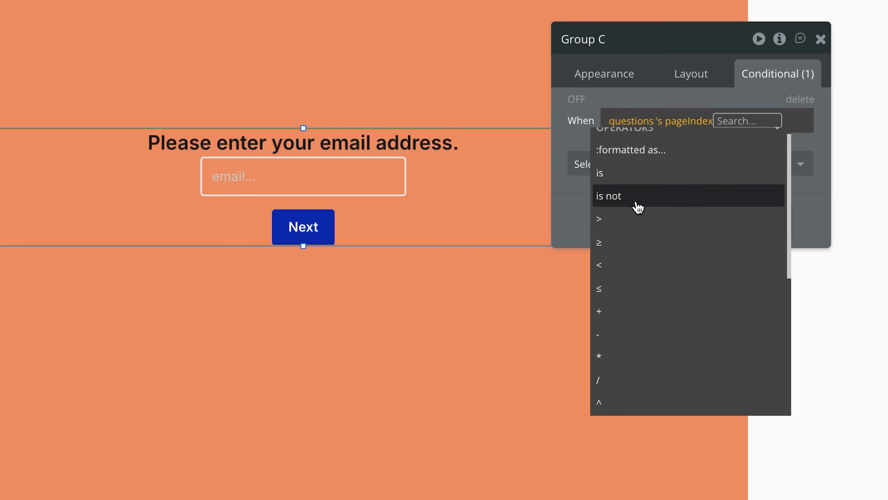
click(628, 175)
text(0)
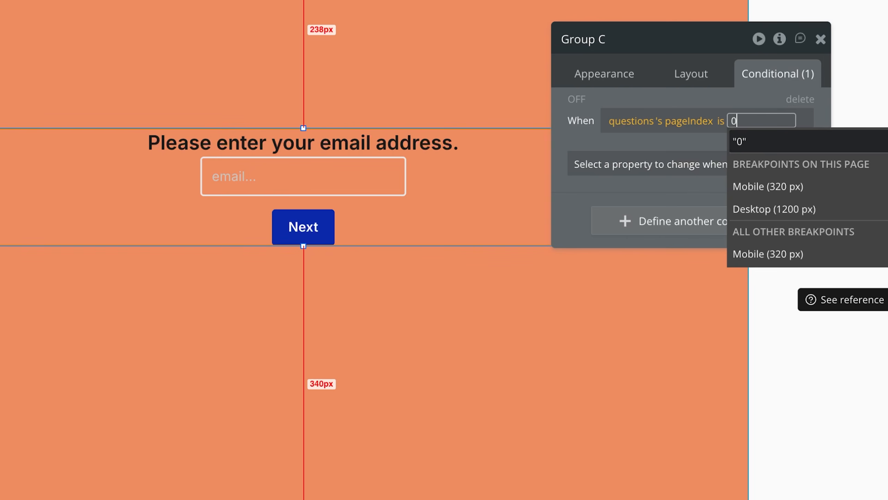
key(Return)
click(644, 175)
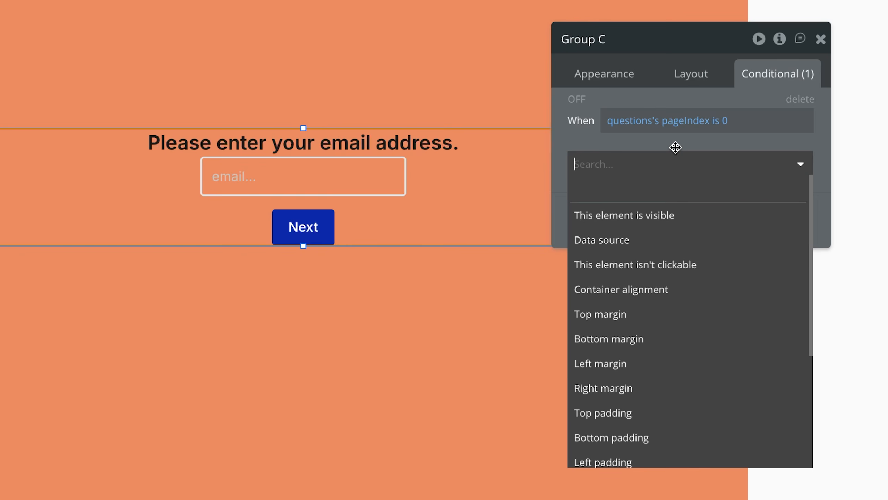
click(634, 218)
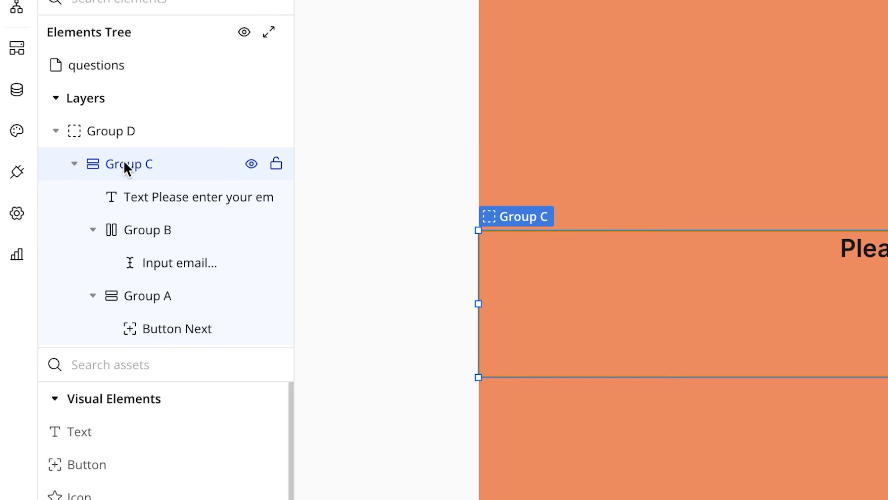
Rename Group C to Question1
double_click(126, 162)
text(Question1)
key(Return)
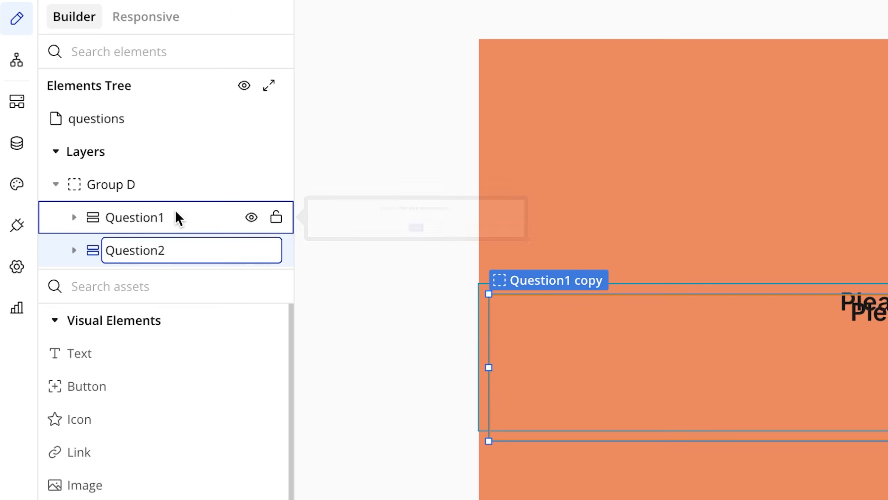
Set Question2's visibility condition to pageIndex is 1 and add a workflow for its finish button
click(175, 210)
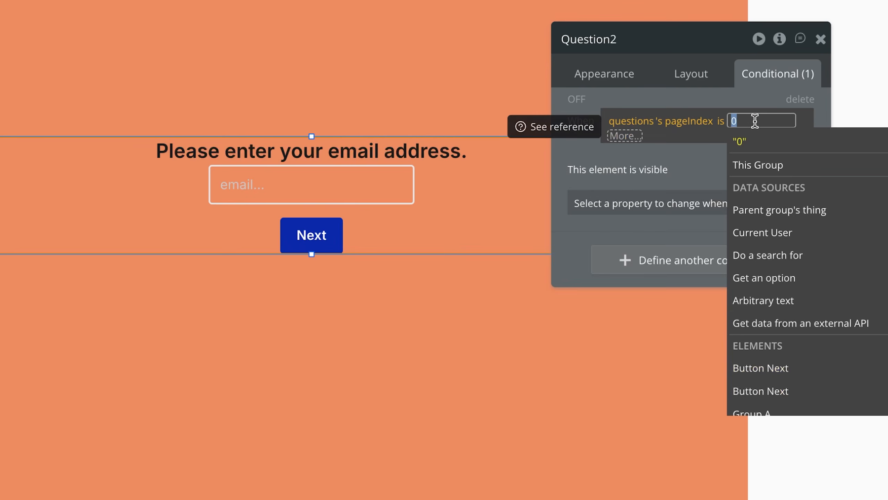
text(1)
key(Return)
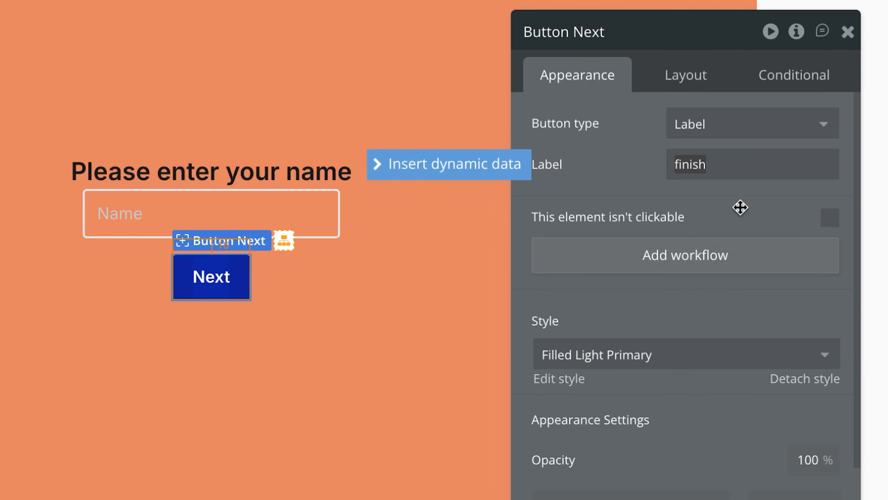
click(730, 252)
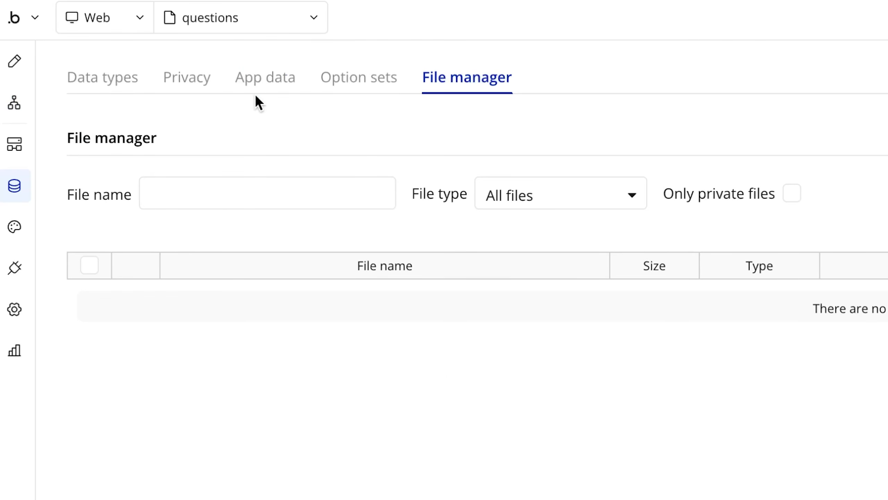
Create an Answers data type with a name field and an email text field
click(198, 78)
click(74, 70)
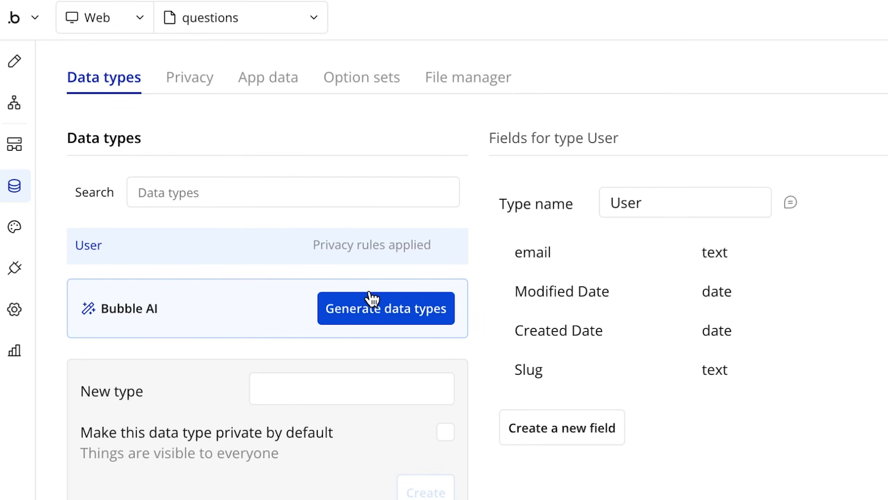
click(351, 389)
text(Answers)
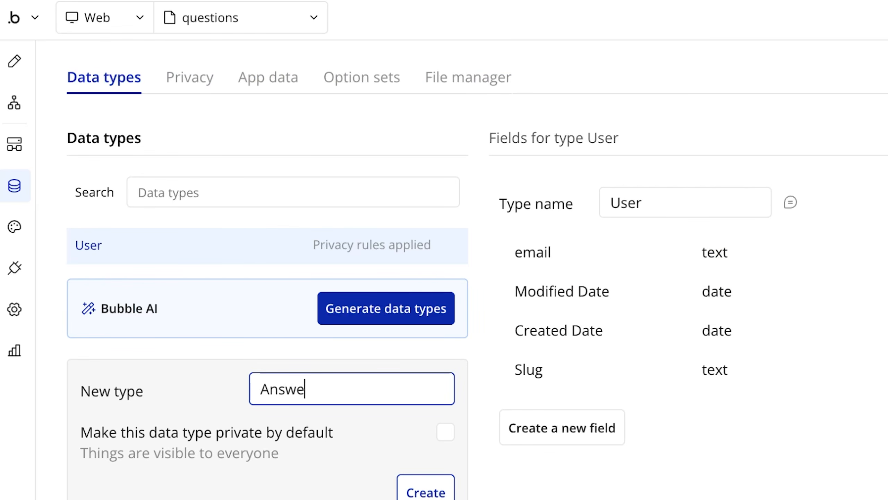
click(423, 493)
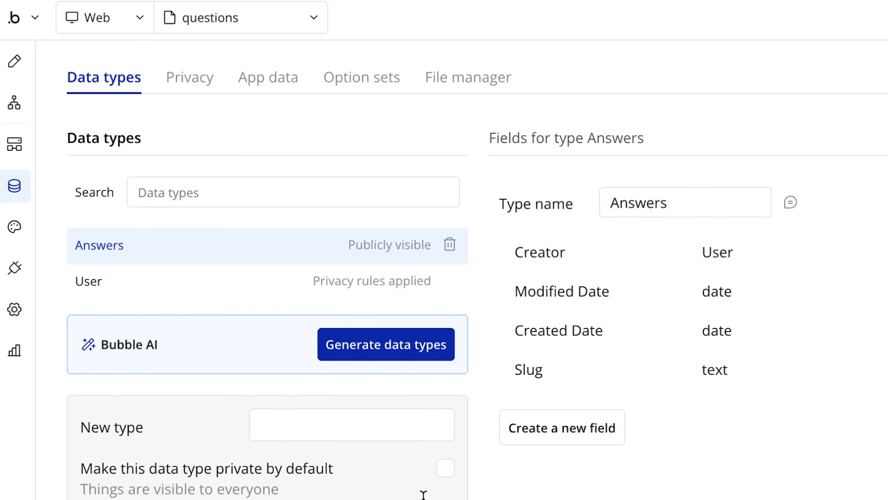
click(127, 427)
click(409, 191)
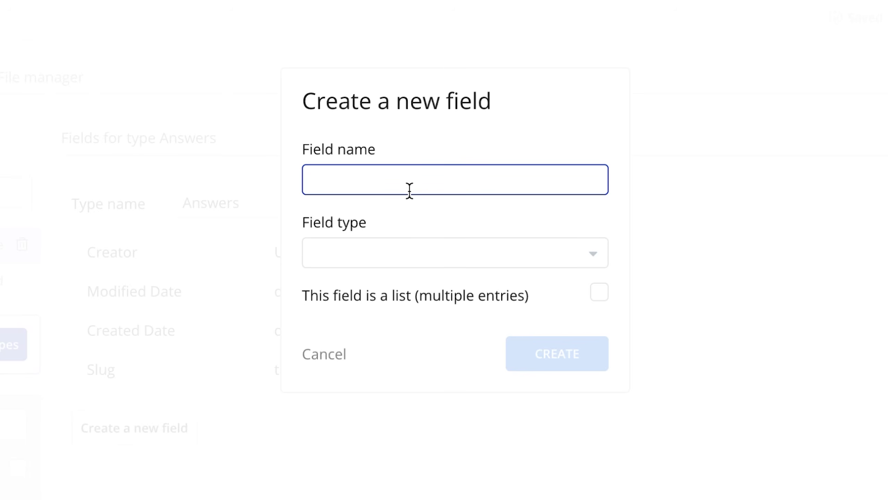
key(Return)
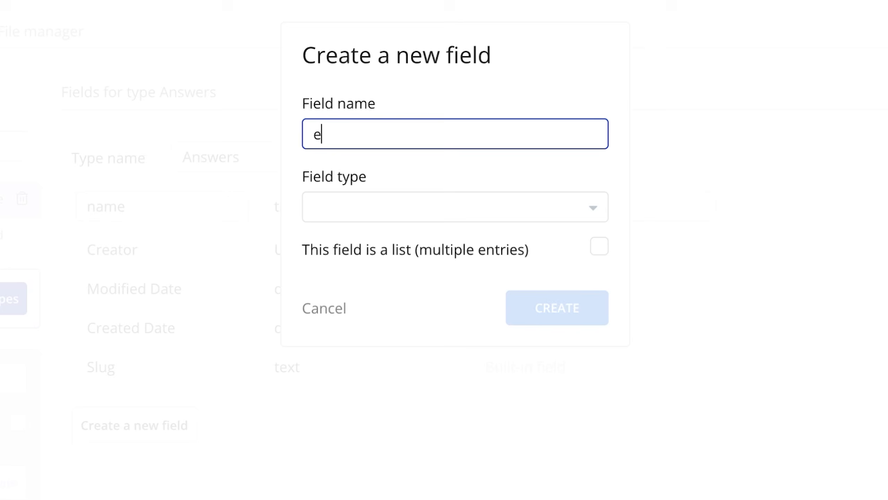
click(365, 207)
click(352, 363)
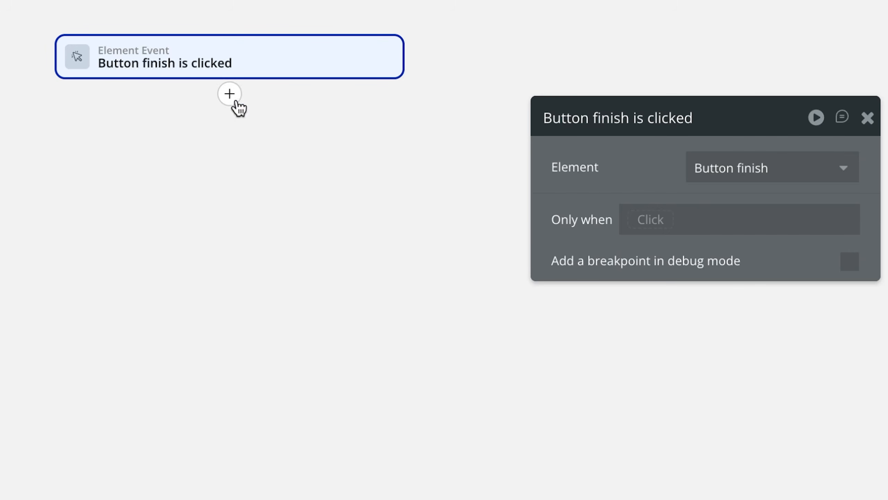
Add a Create a new thing action of type Answers to the finish workflow, targeting its email field
click(236, 102)
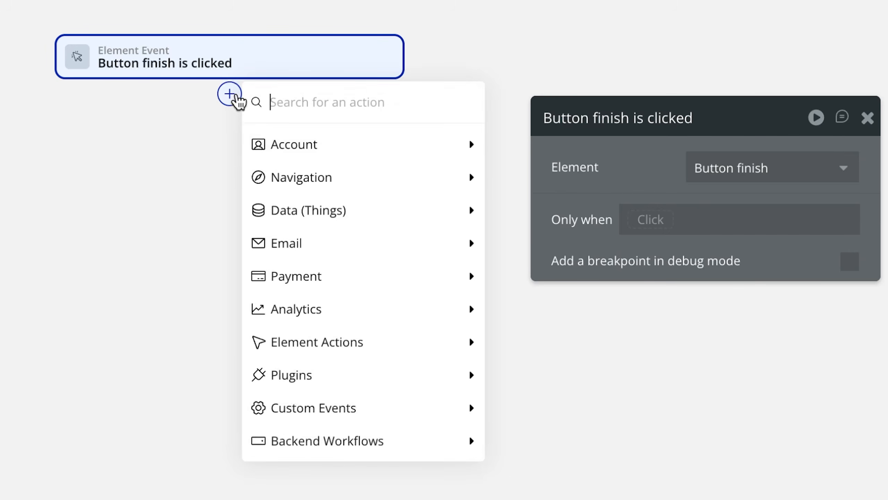
mouse_move(341, 209)
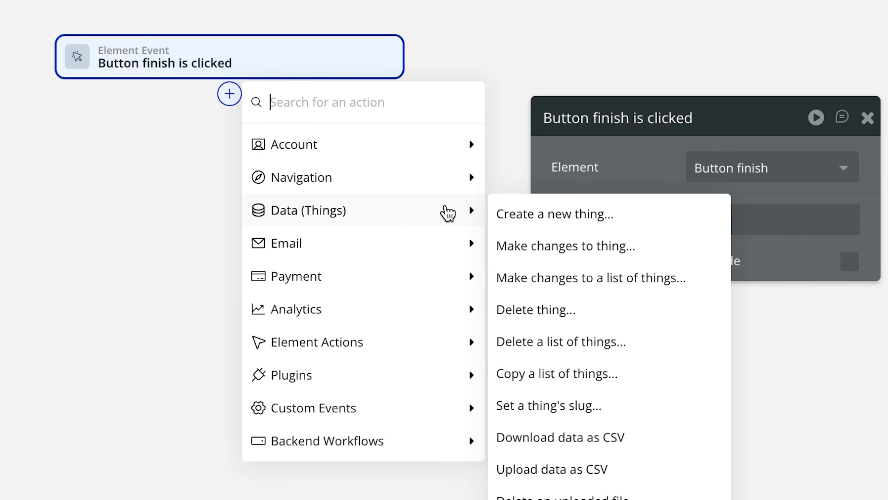
click(559, 215)
click(735, 226)
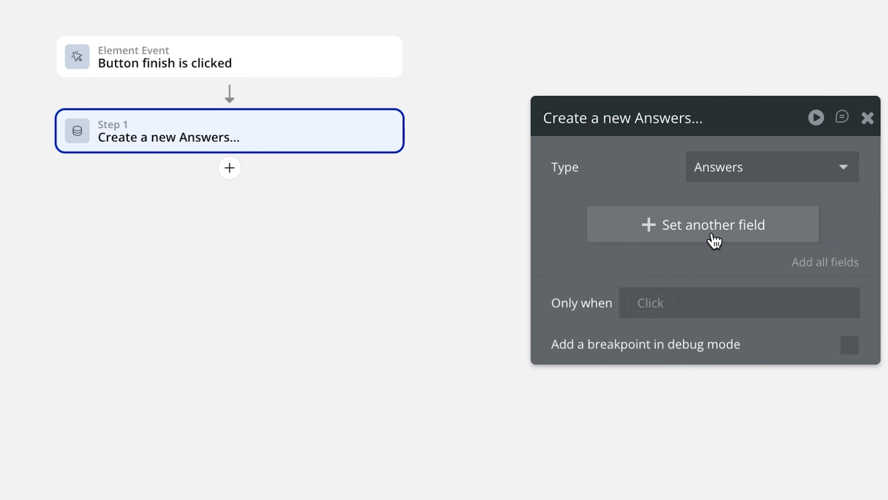
click(708, 238)
click(585, 215)
click(582, 246)
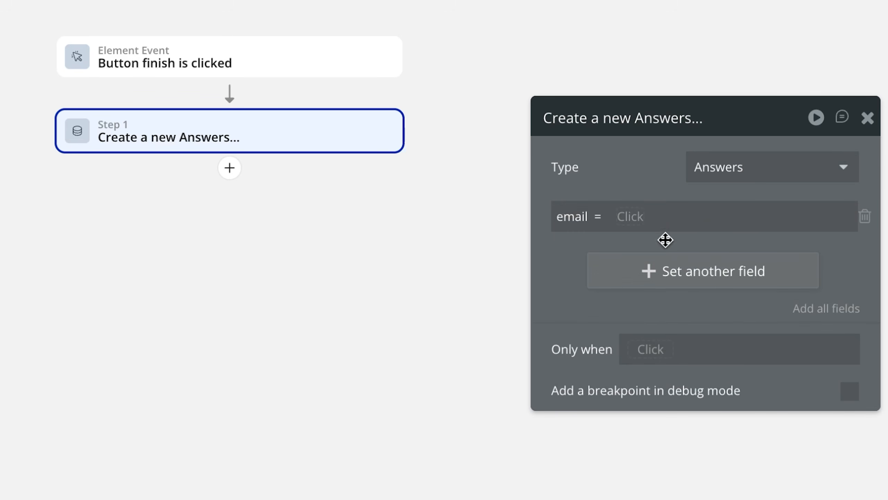
Fill the record's email field with the email input's value
click(645, 214)
text(qu)
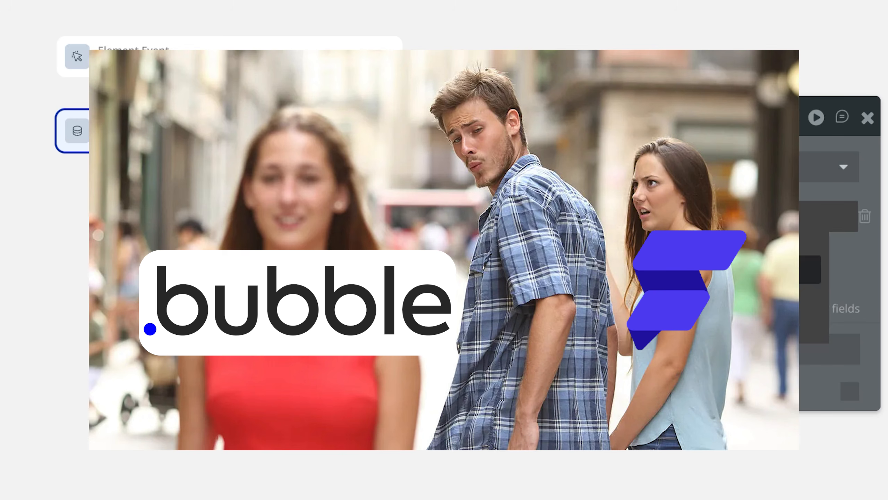
key(Return)
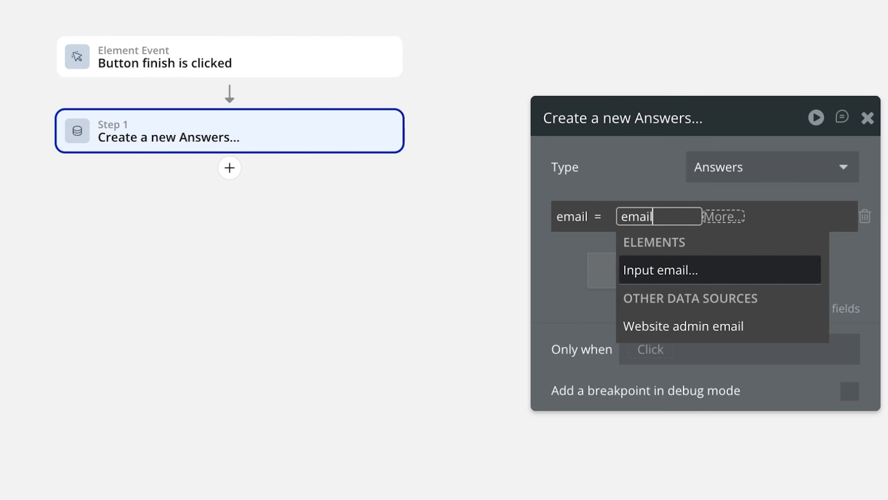
key(Return)
text(va)
key(Return)
click(619, 268)
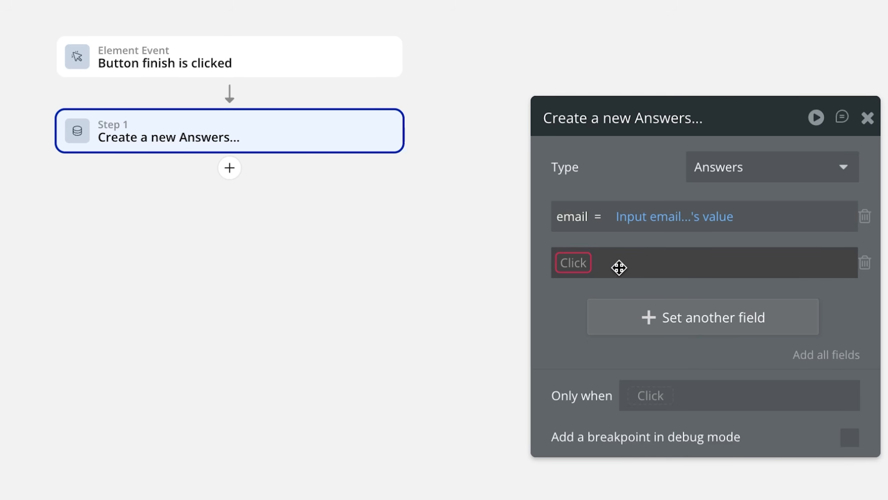
Fill the name field with Input Name's value, then open the index page
click(574, 263)
click(579, 319)
click(637, 262)
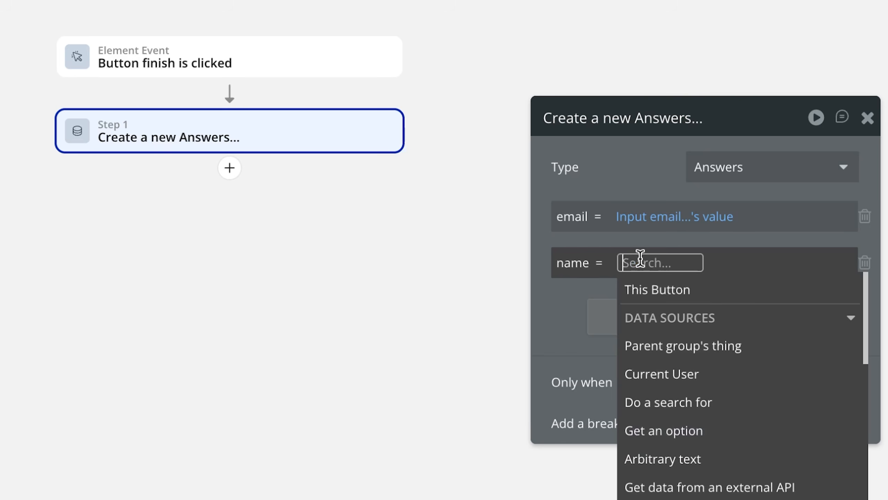
text(name)
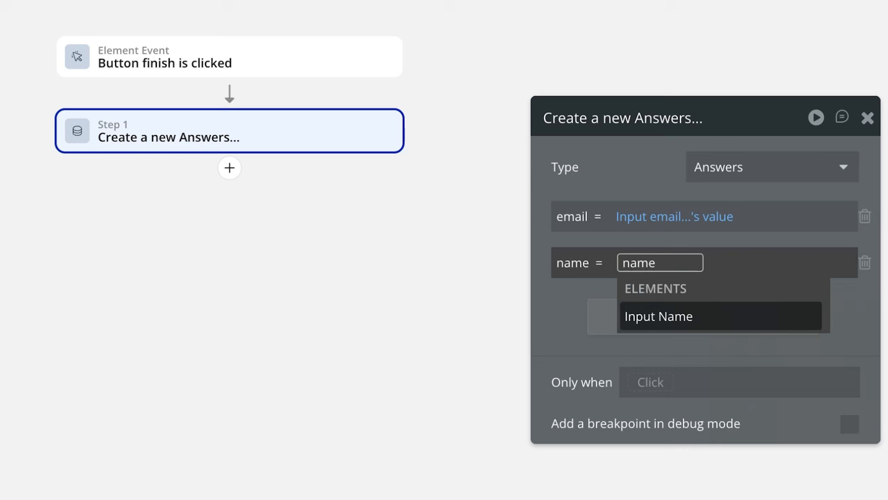
key(Return)
text(v)
key(Return)
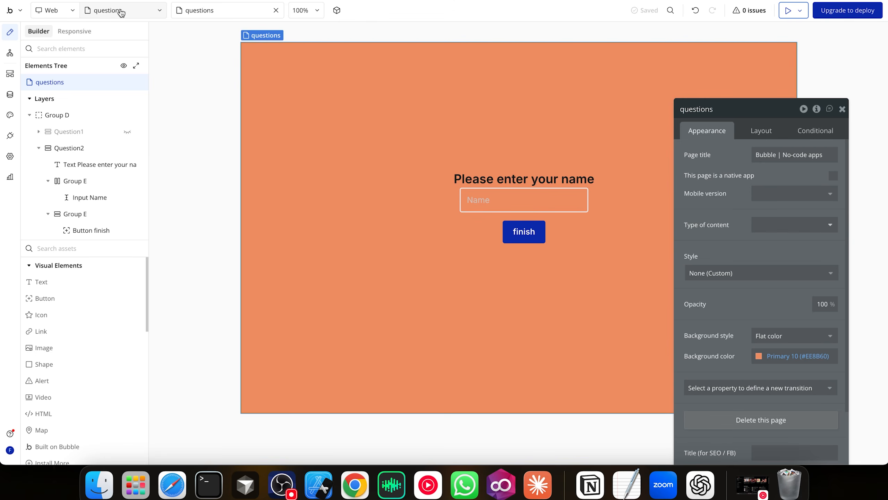
click(119, 10)
click(81, 76)
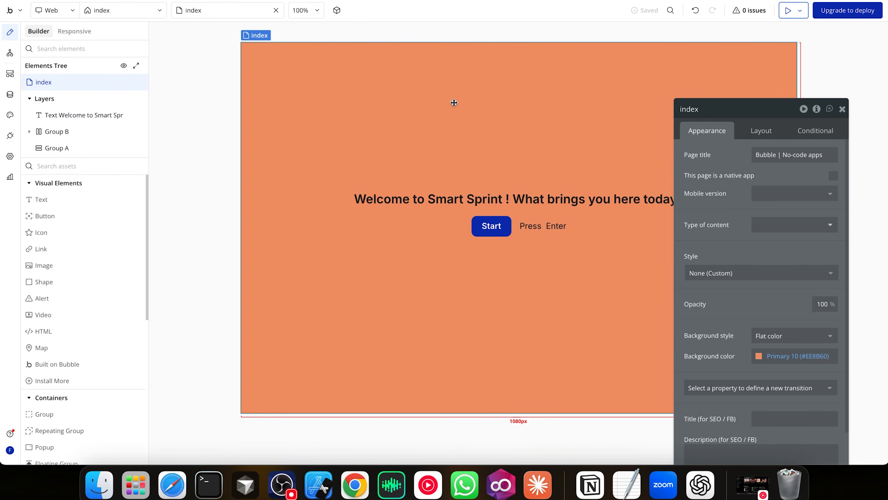
Preview the app and press Start to move from the welcome page to the questions
click(788, 10)
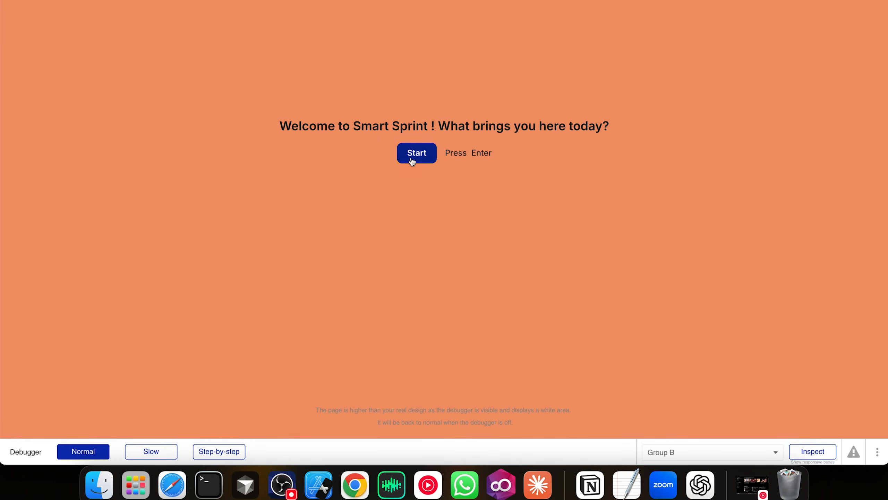
click(420, 158)
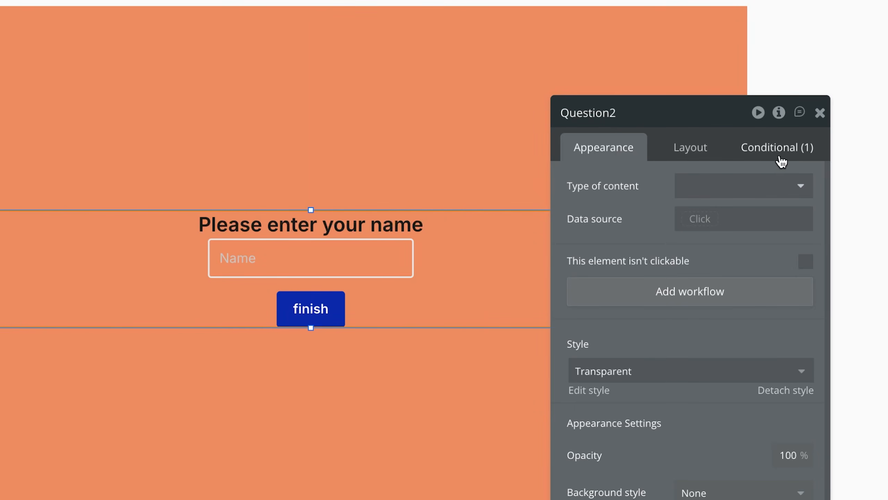
Add a second Question2 condition: when questions's pageIndex is 0, the element is not visible
click(782, 159)
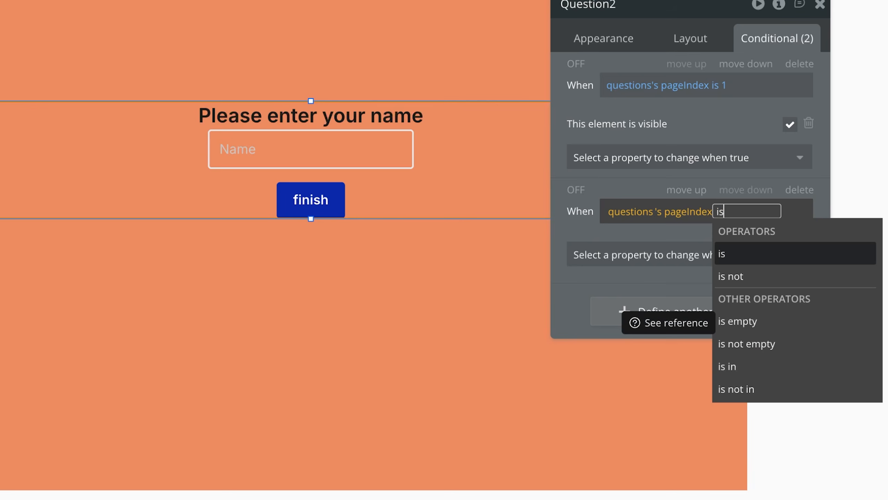
click(743, 252)
text(0)
key(Return)
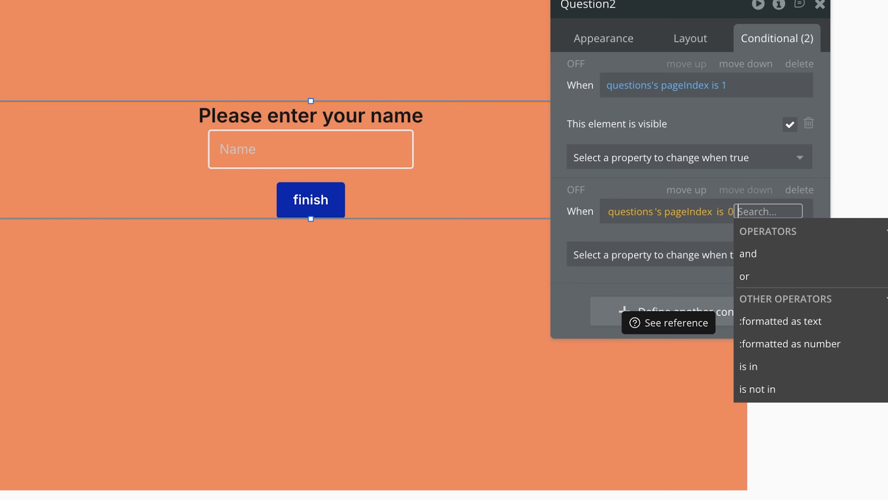
click(616, 252)
text(v)
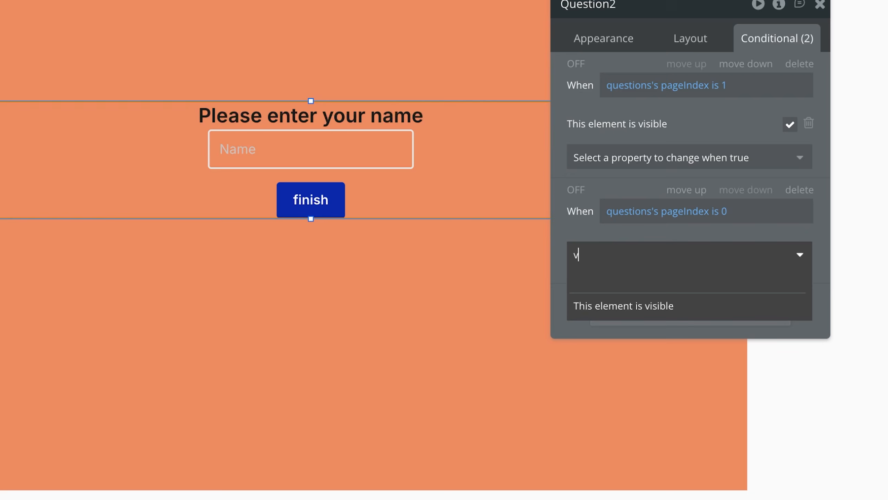
click(625, 308)
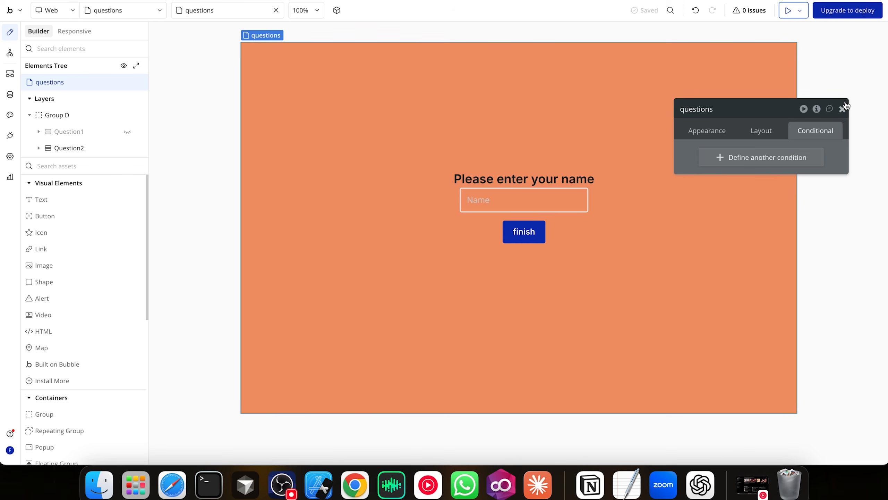
click(820, 4)
Preview the questions page, enter an email, advance and submit to test saving answers
click(792, 14)
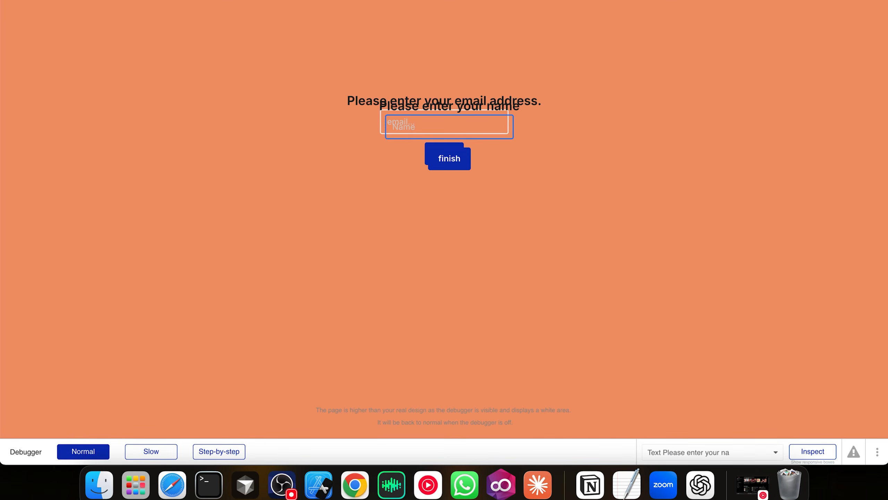
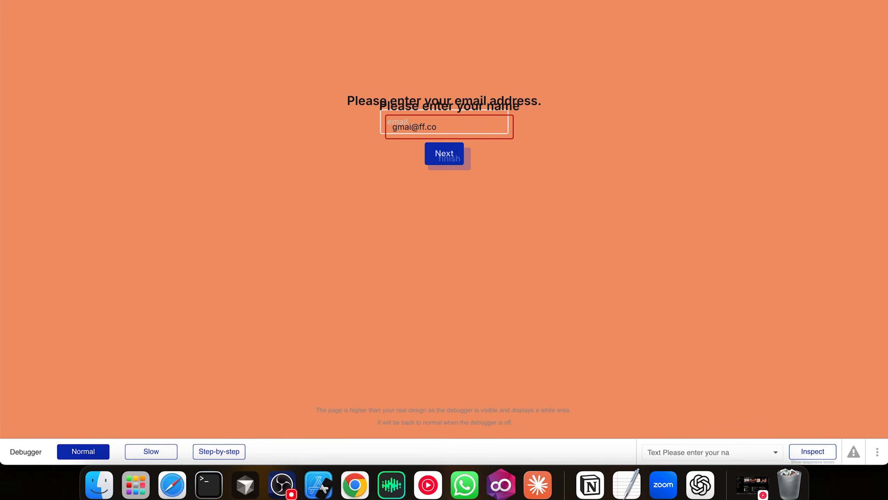
click(394, 120)
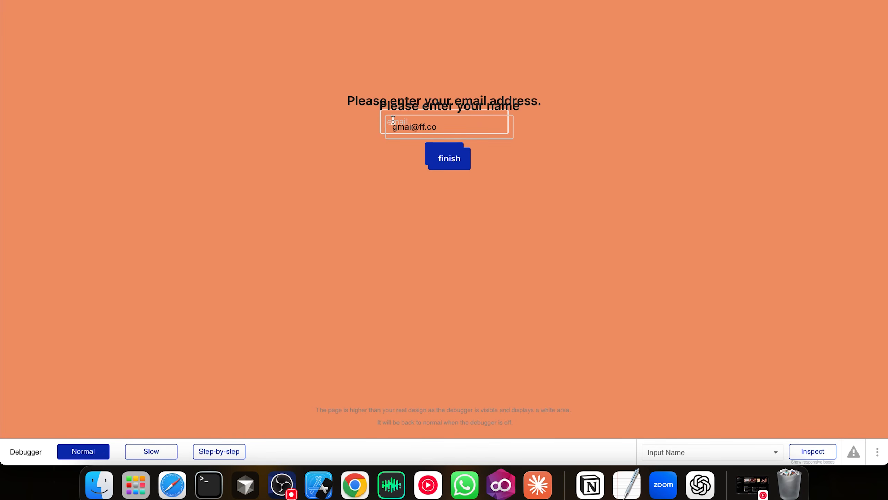
click(444, 166)
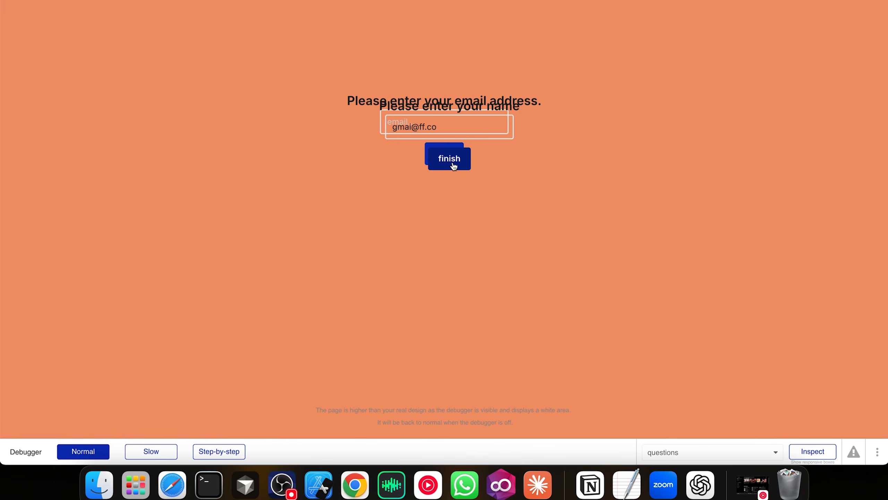
click(105, 1)
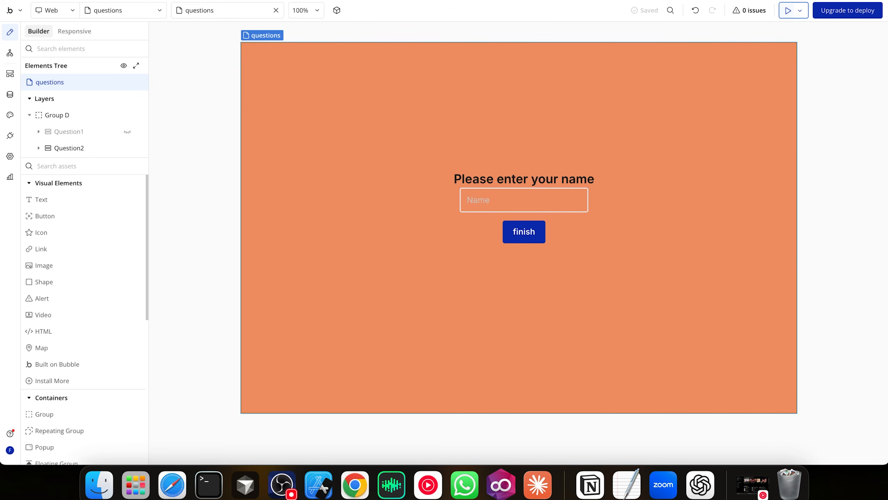
Review the app's data types and the stored Answers records in App data
click(10, 94)
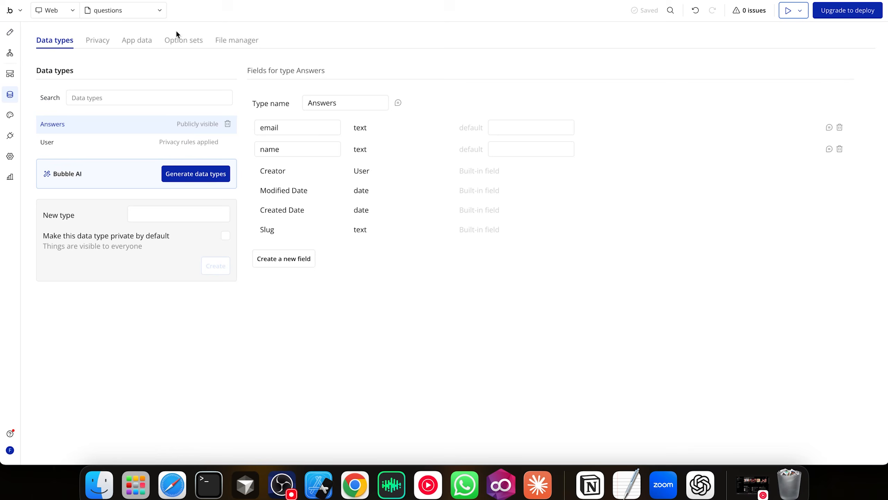
click(139, 40)
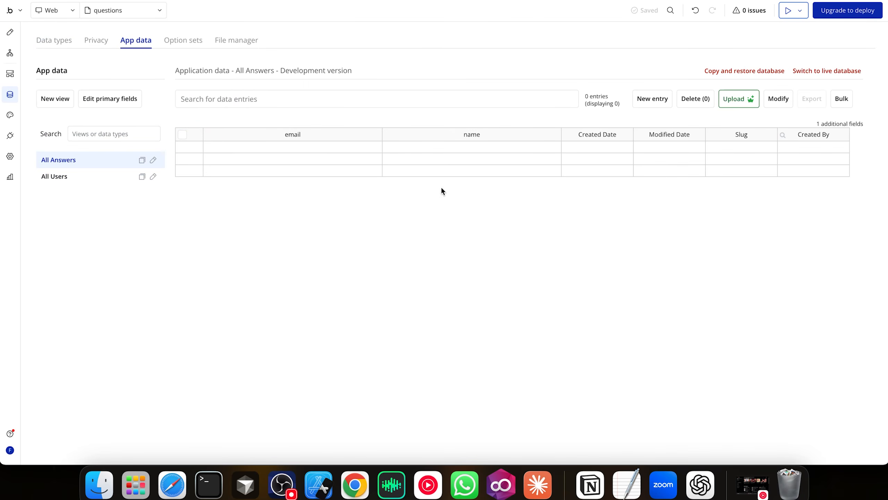
scroll(403, 142, left, 3)
Back in the page design, inspect the Question2 group's first condition
click(10, 32)
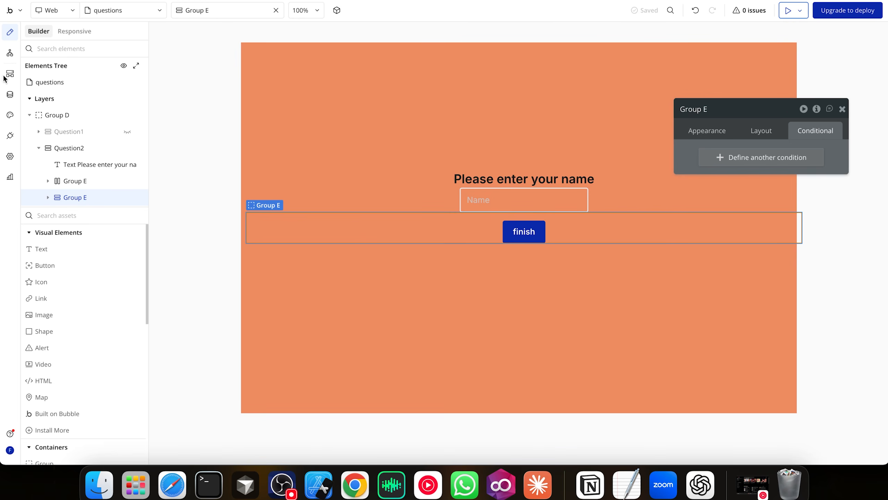
click(68, 150)
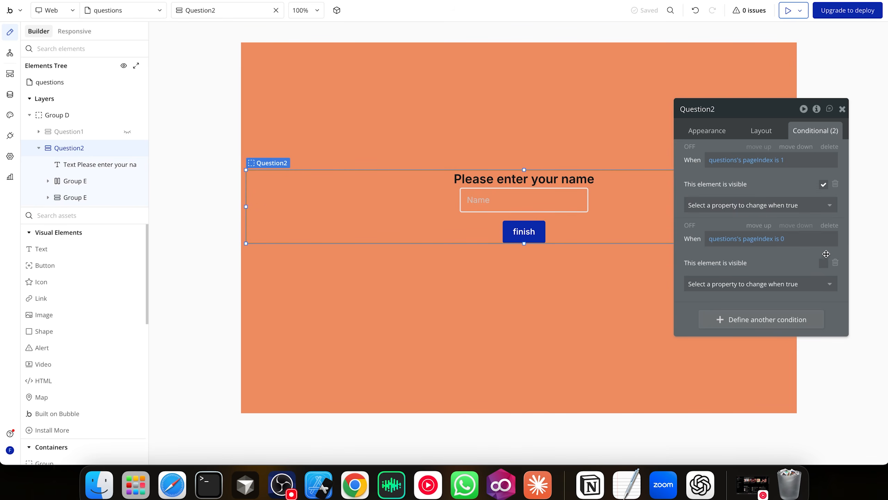
click(777, 160)
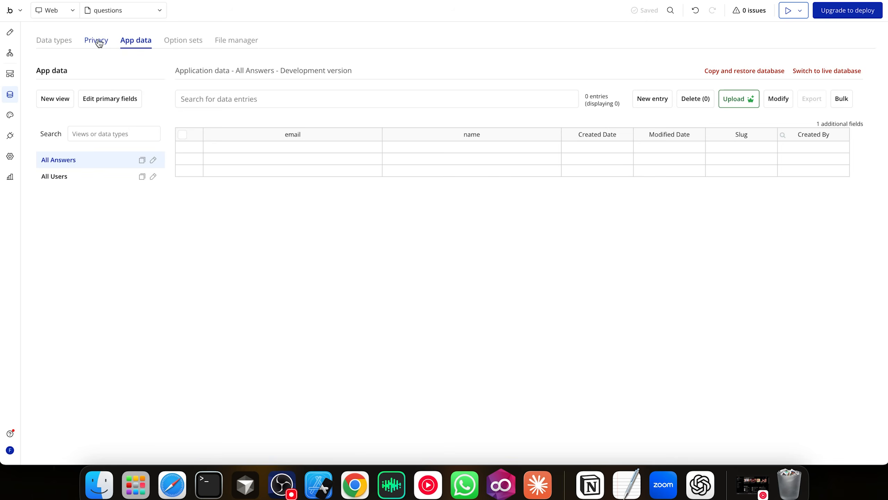
View the Answers privacy settings and cancel a new privacy rule without saving it
click(95, 40)
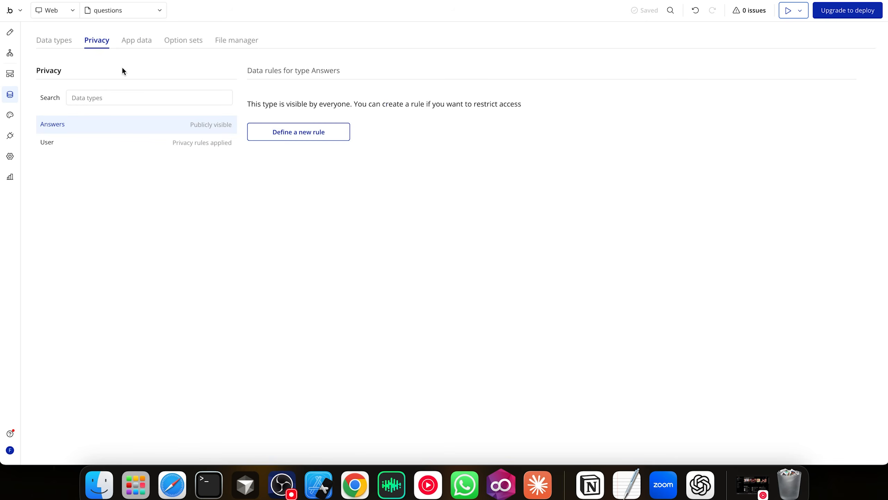
click(285, 134)
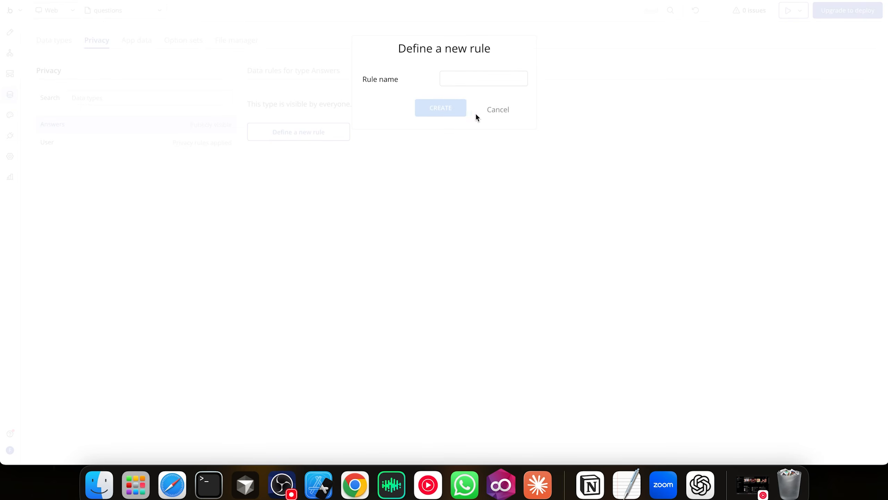
click(490, 111)
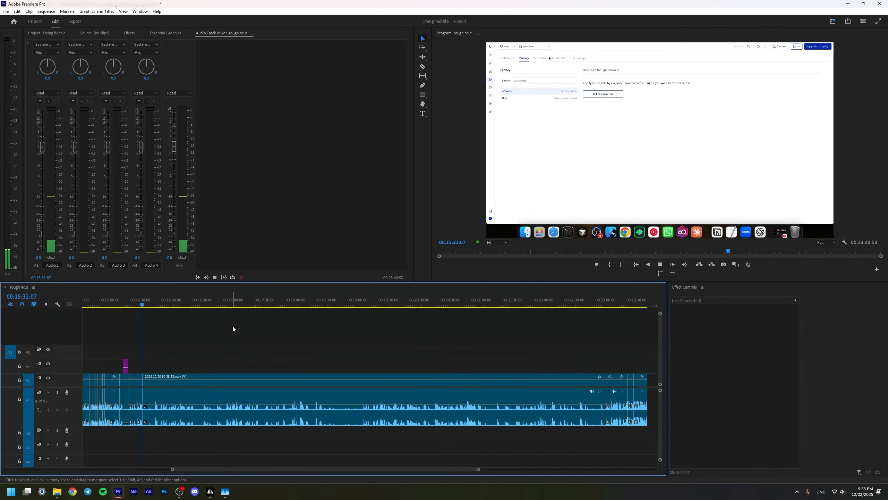
Scrub the rough cut forward to about 22:54 and play the sequence
click(149, 305)
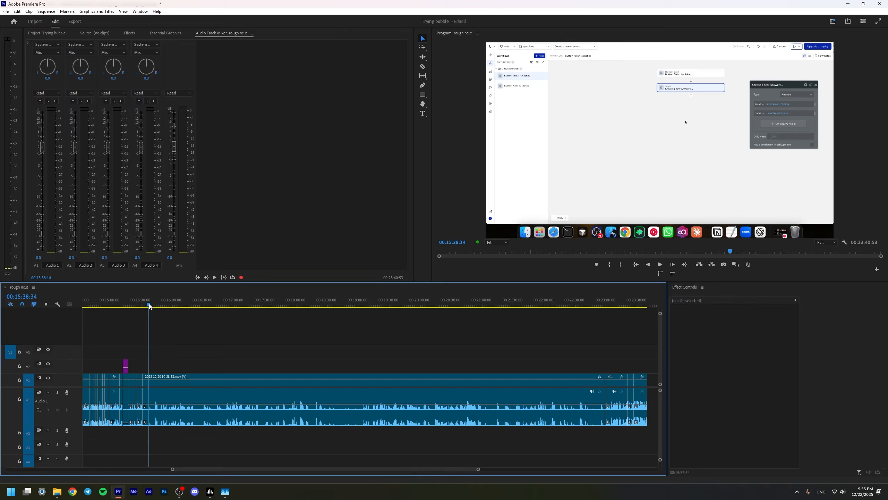
drag(150, 305, 599, 325)
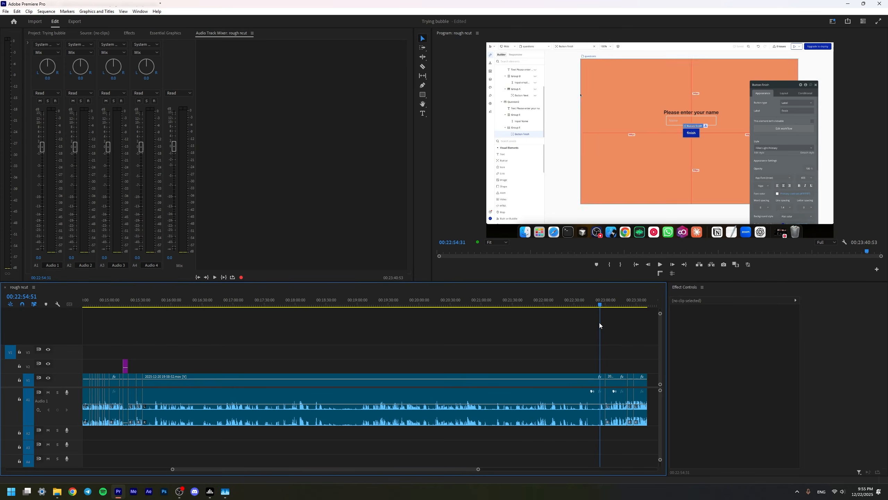
key(space)
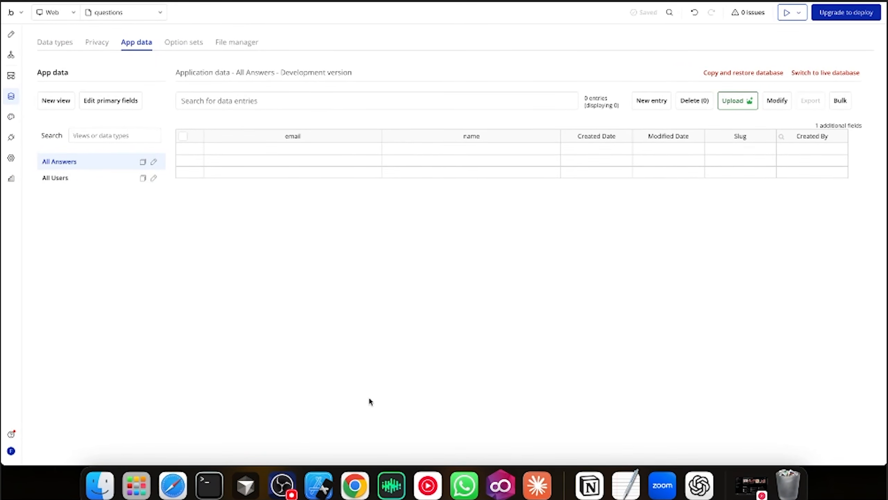
Bring up OBS and dismiss it to reveal the All Answers table with 18 entries
click(281, 484)
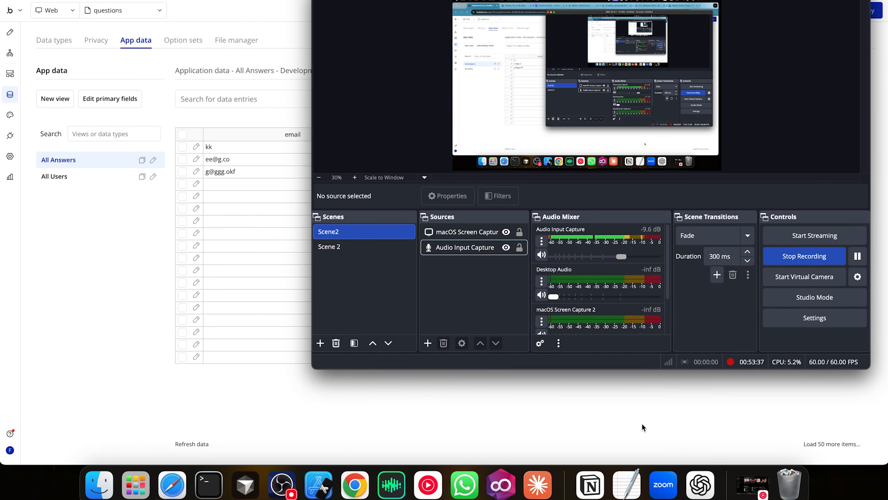
click(641, 422)
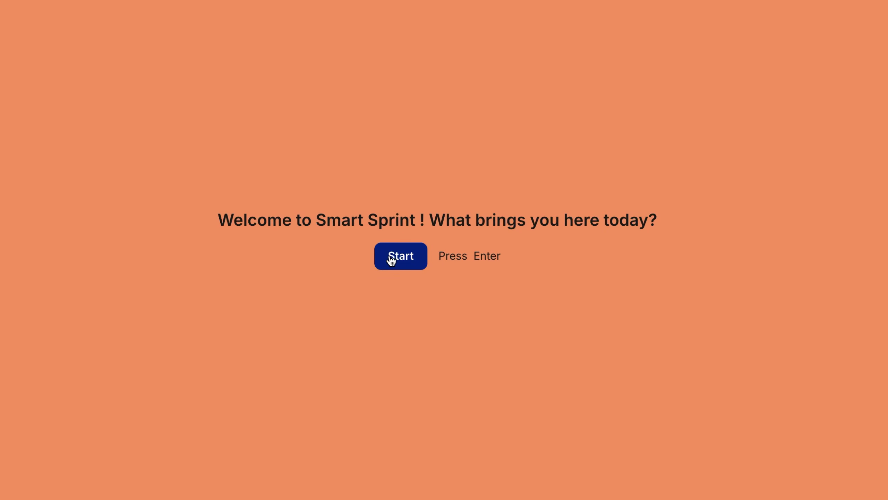
In the Smart Sprint preview, enter a sample email and name, then finish the form
key(Return)
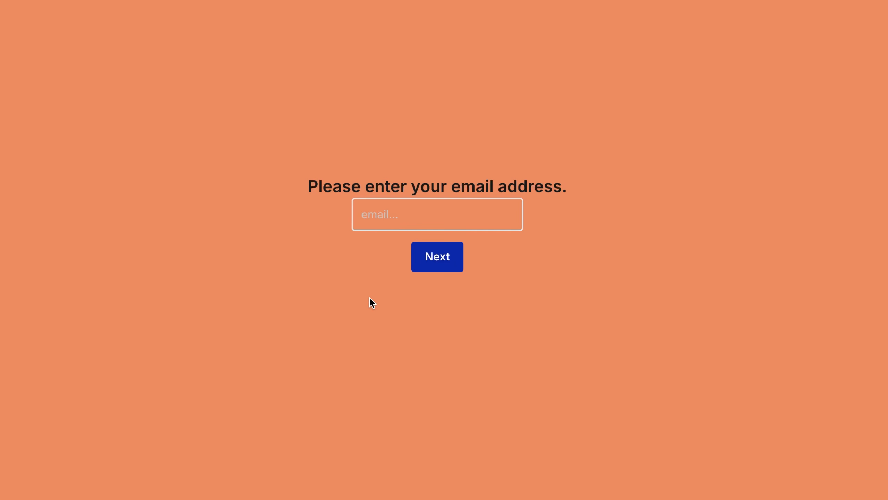
click(411, 220)
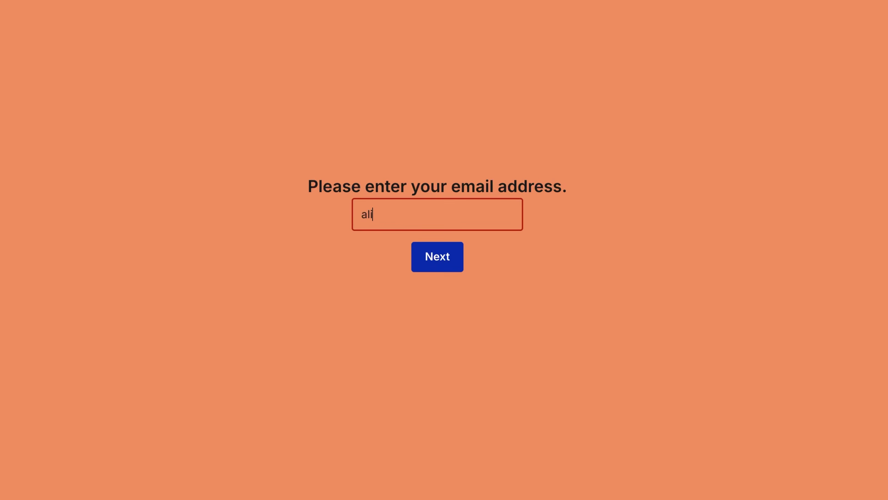
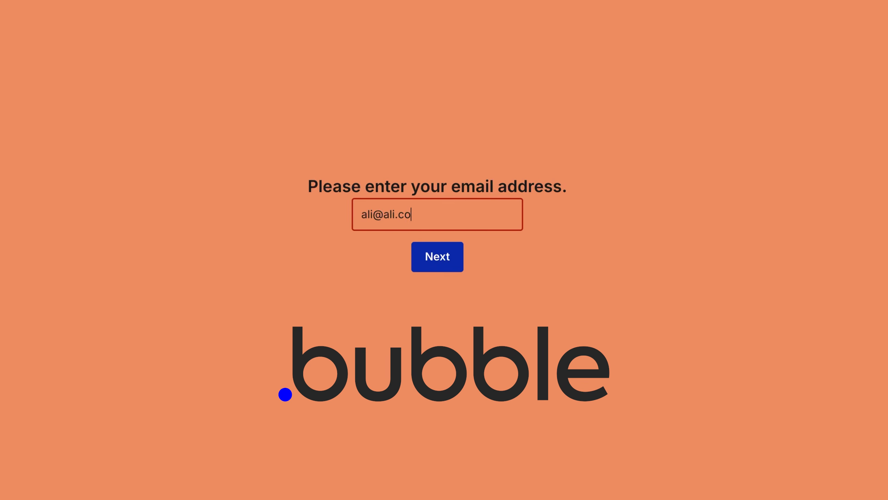
click(437, 259)
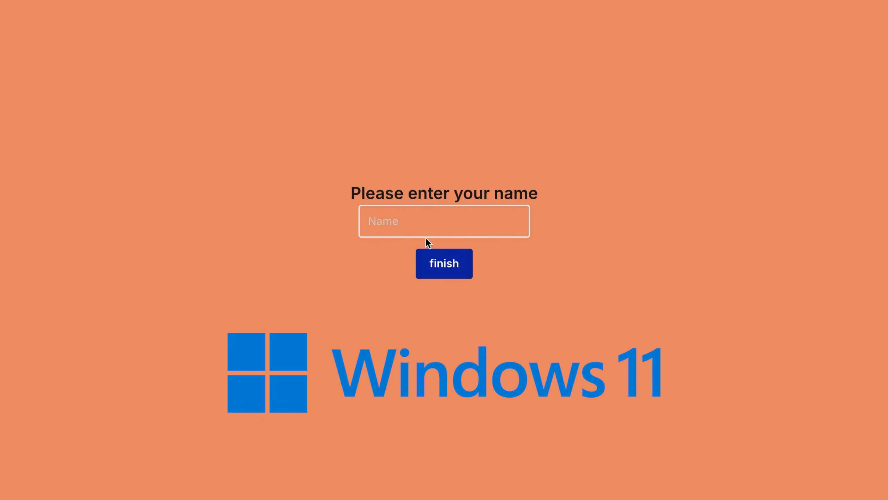
click(426, 226)
text(Ali)
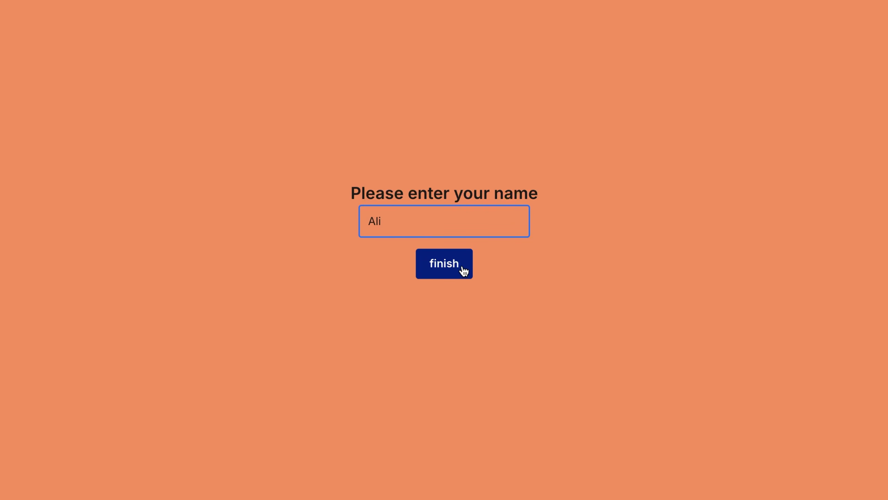
click(462, 270)
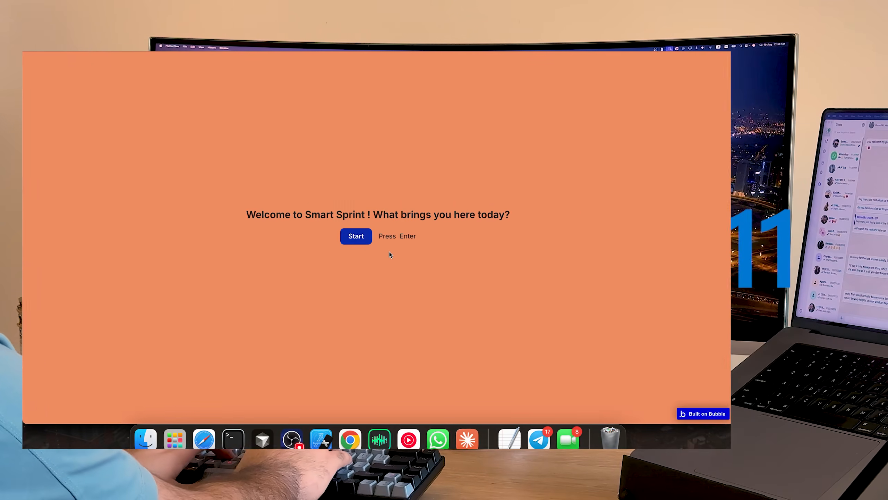